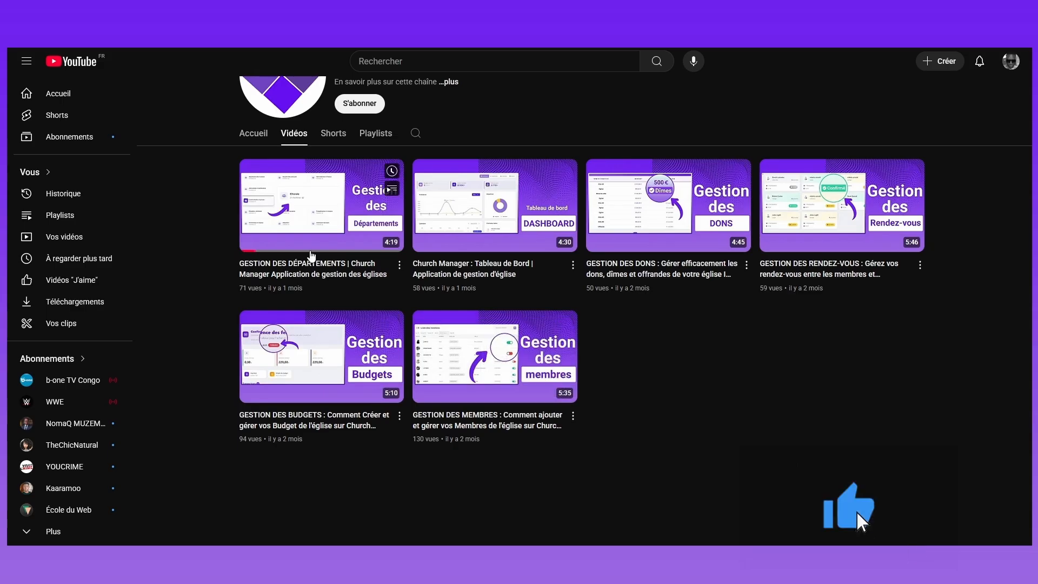
- Subscribe to the Church Manager channel and set its notifications to Toutes
scroll(313, 261, up, 3)
click(359, 269)
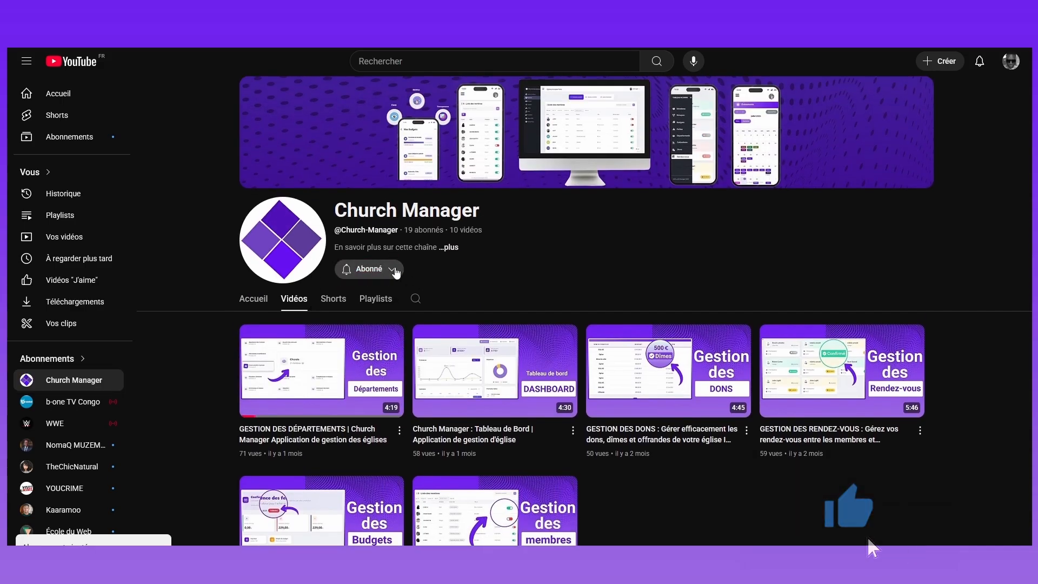
click(392, 269)
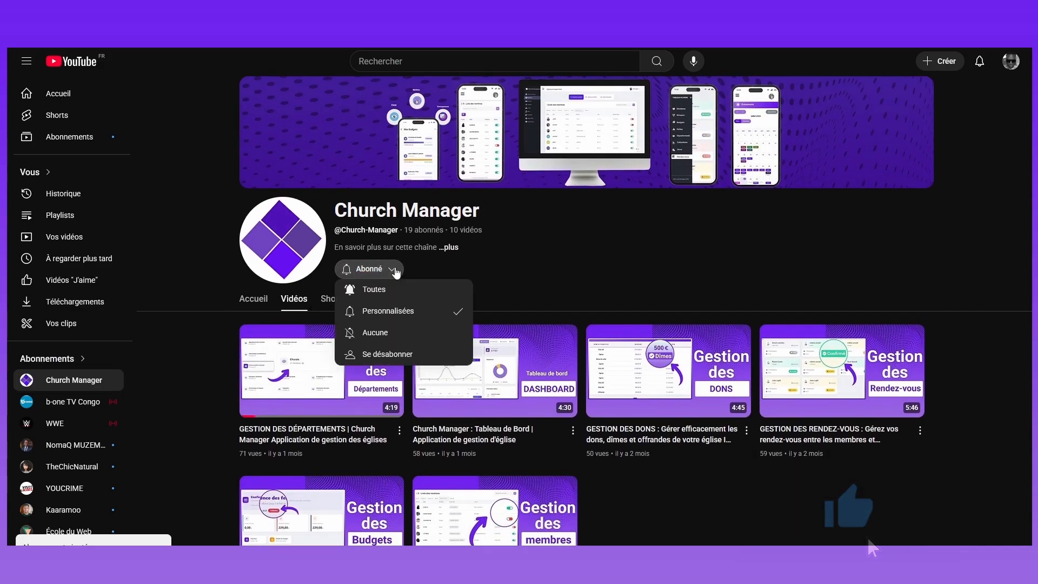
click(386, 299)
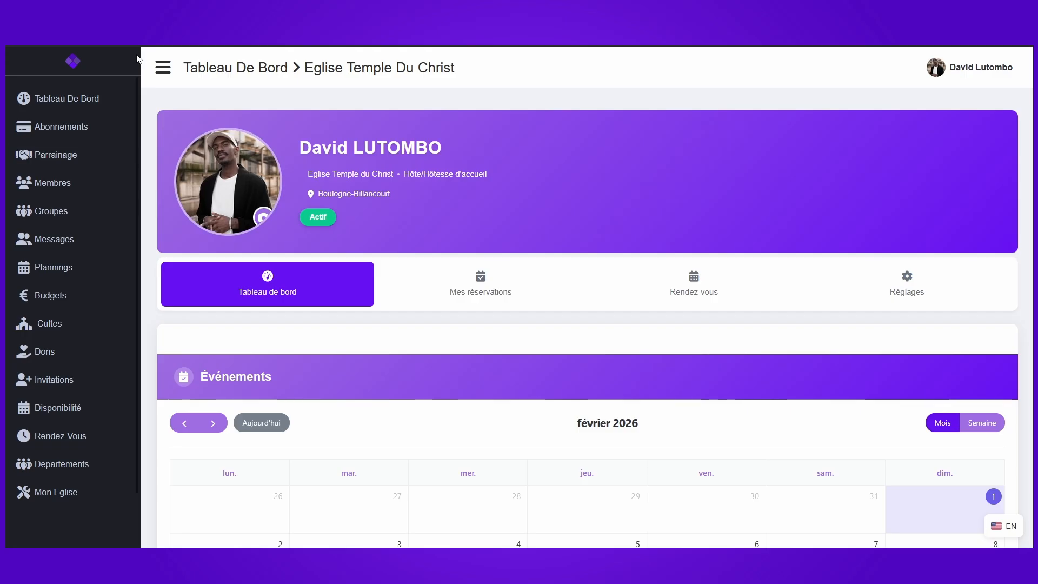
- Switch to Church Manager, open the plannings list and review the details of the Service protocole planning
click(59, 100)
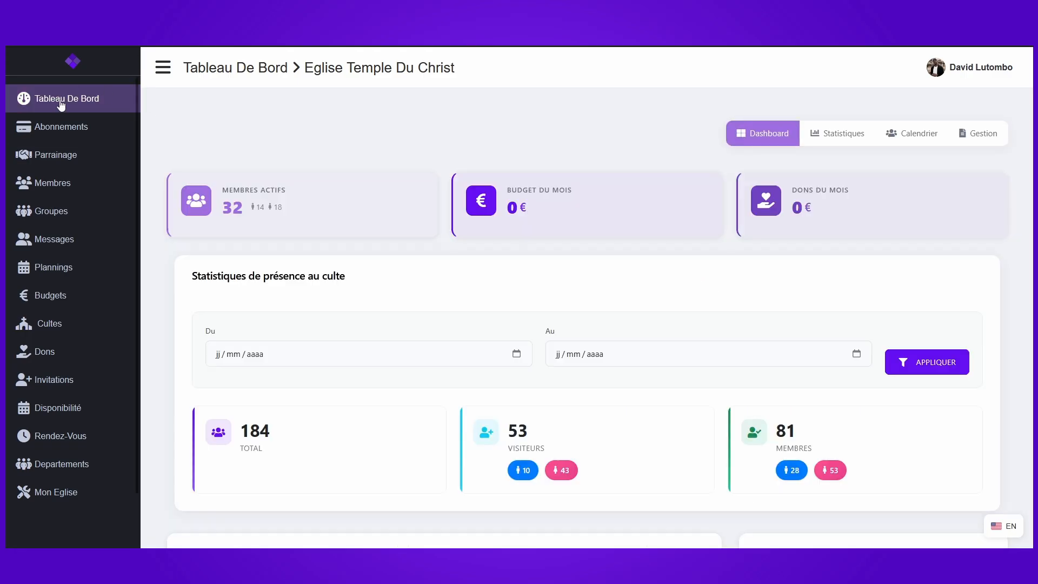
click(59, 267)
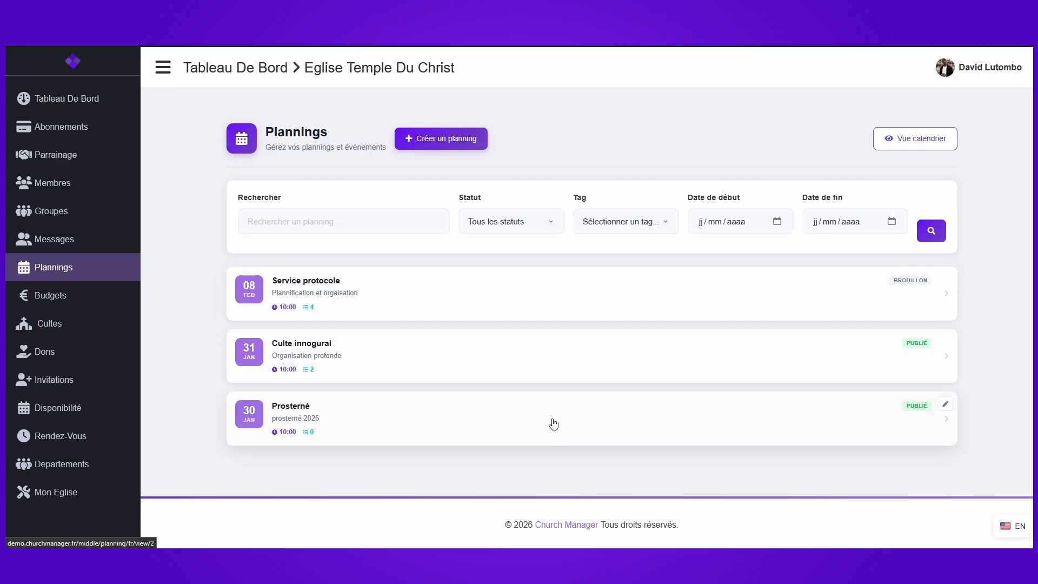
click(556, 296)
scroll(556, 289, down, 2)
scroll(556, 289, up, 2)
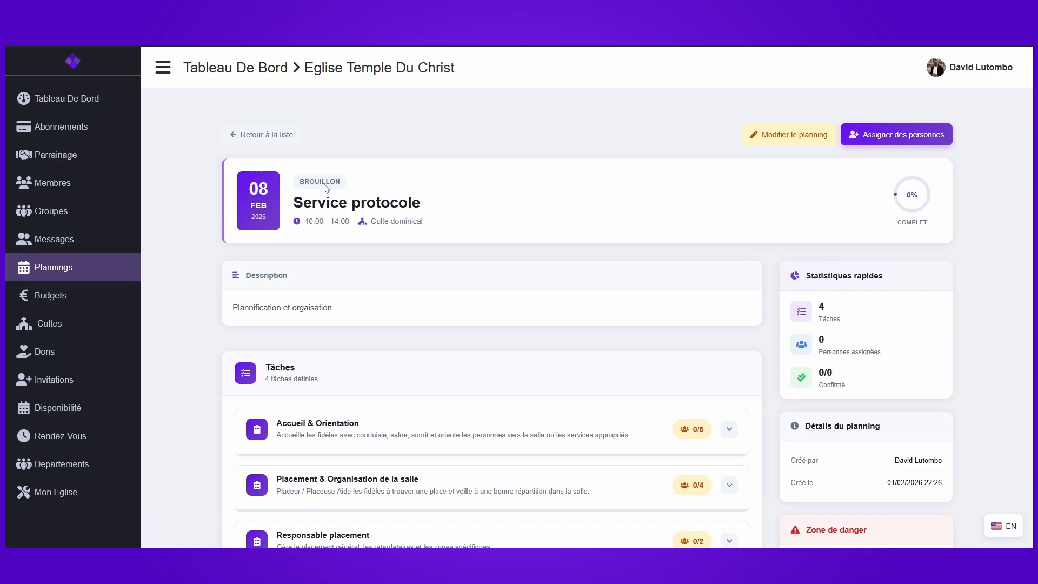
- Return to the plannings list and review the details of the Culte innogural planning
click(262, 134)
click(398, 352)
scroll(414, 335, down, 3)
scroll(415, 335, up, 3)
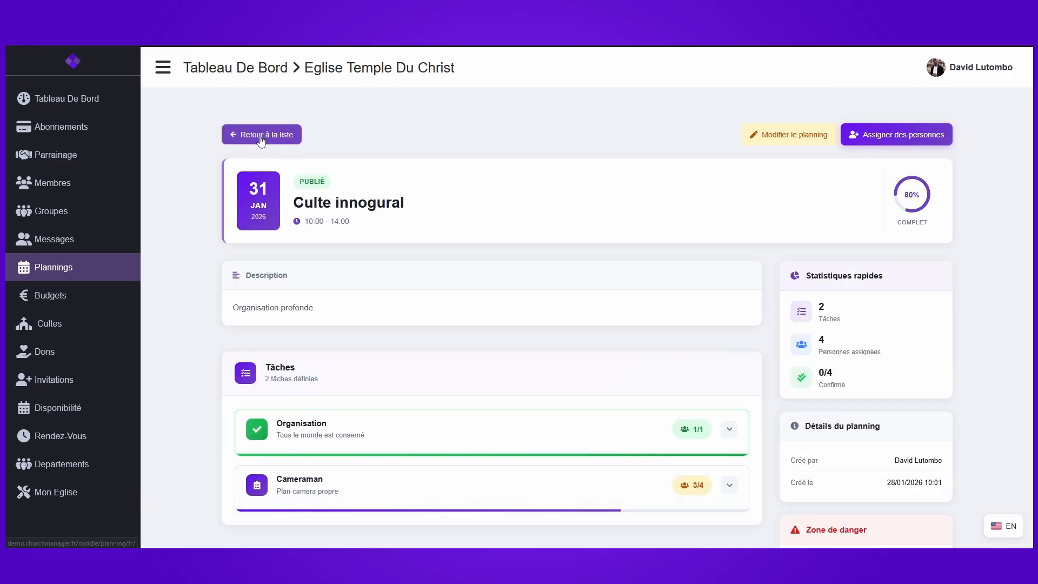
click(261, 140)
click(425, 369)
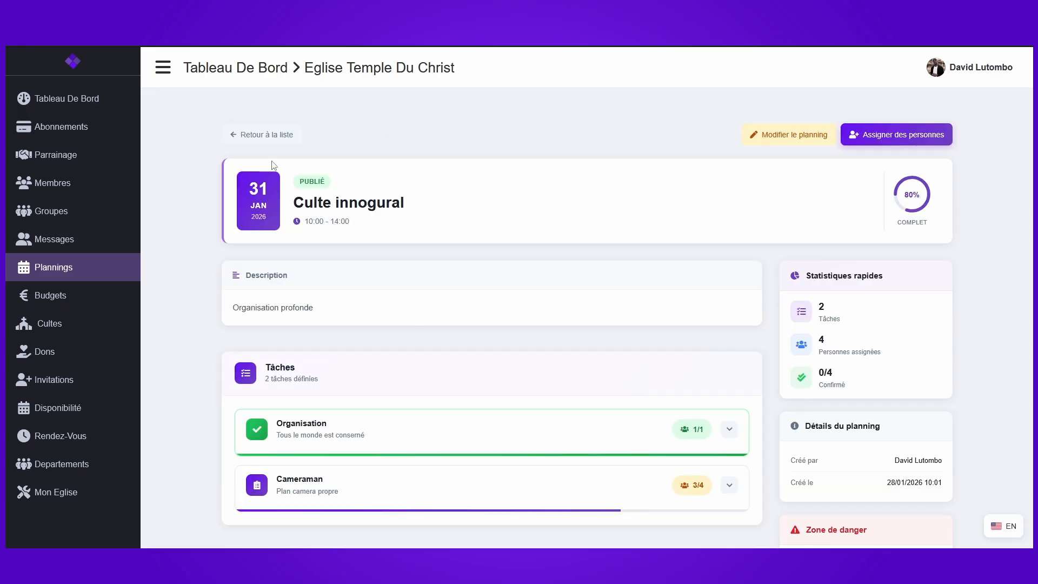
- Reopen the Service protocole planning and expand its tasks one after another to examine who is assigned
click(262, 134)
click(361, 303)
scroll(398, 297, down, 3)
click(427, 266)
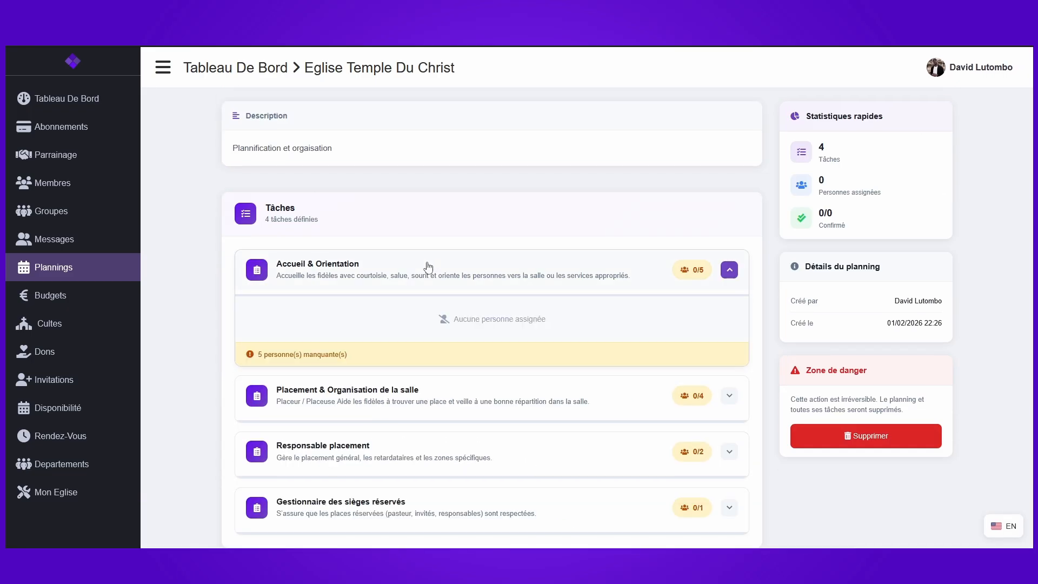
click(428, 266)
click(440, 339)
click(440, 336)
click(450, 373)
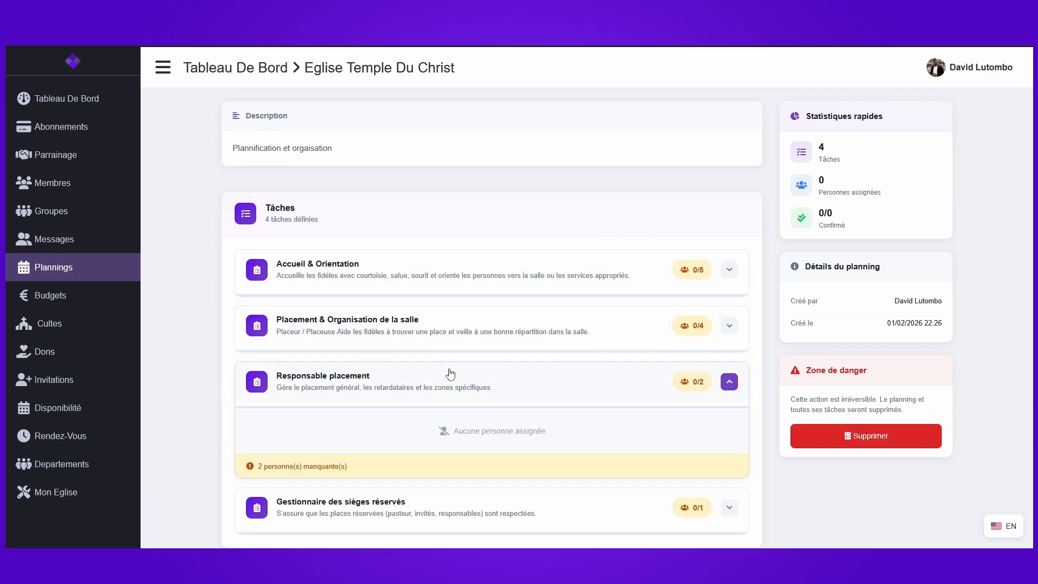
click(450, 373)
click(432, 450)
click(431, 452)
scroll(648, 244, up, 3)
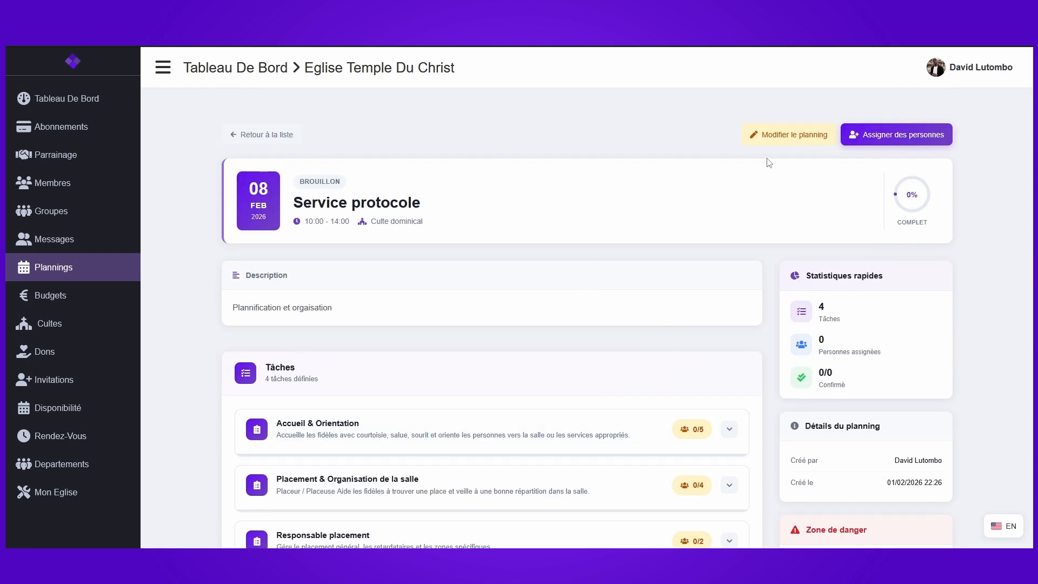
- Open people assignment for Service protocole and try selecting different members for the Placement & Organisation de la salle task
click(878, 141)
scroll(533, 261, down, 3)
click(417, 153)
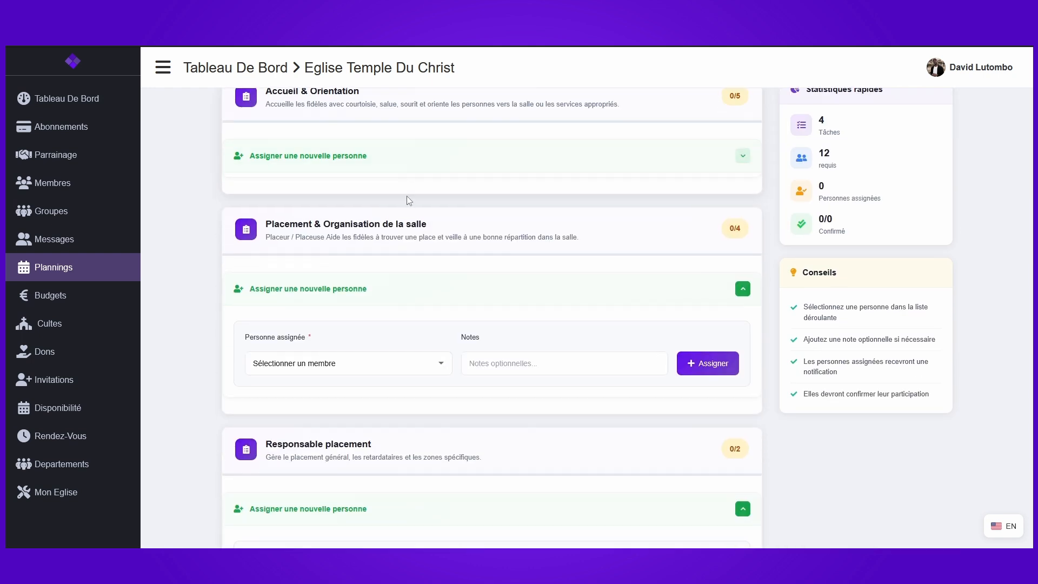
click(391, 290)
click(381, 300)
click(346, 362)
click(325, 214)
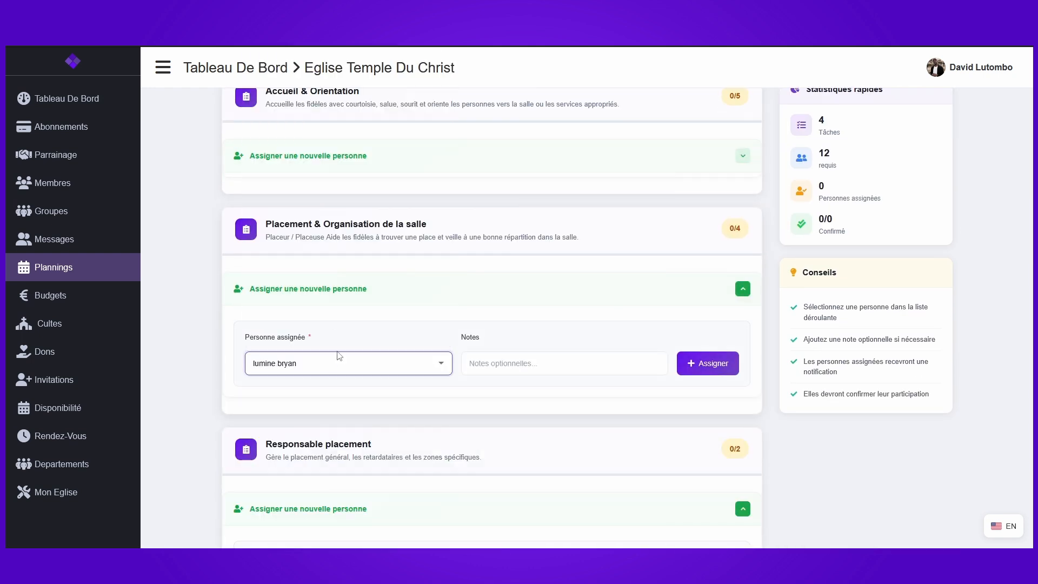
click(337, 363)
click(321, 242)
click(340, 363)
click(274, 171)
click(365, 292)
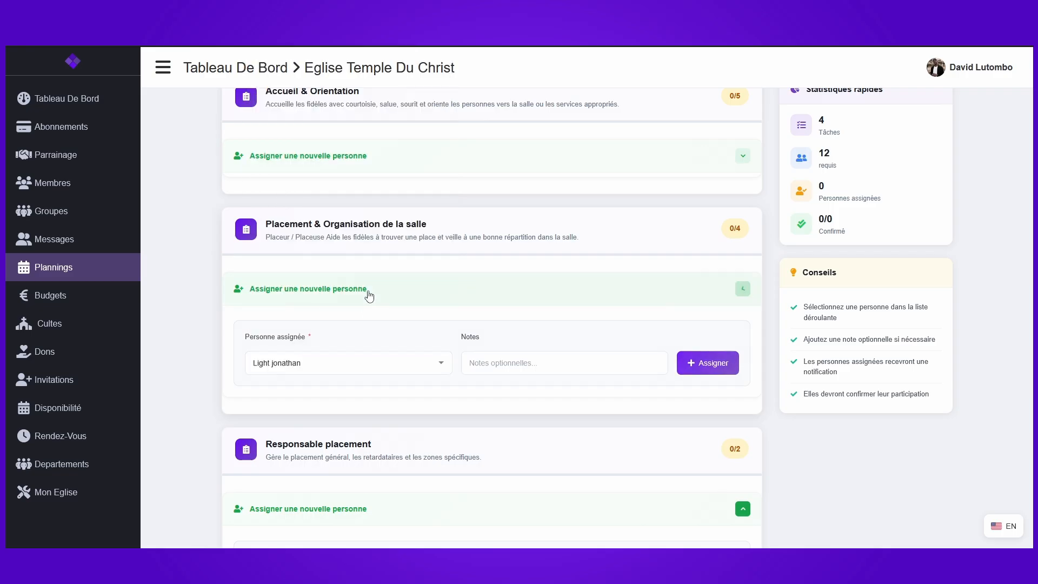
- Choose a member in the Responsable placement task's assignment form, leave the notes empty and collapse the form
scroll(541, 302, down, 2)
click(326, 387)
click(269, 253)
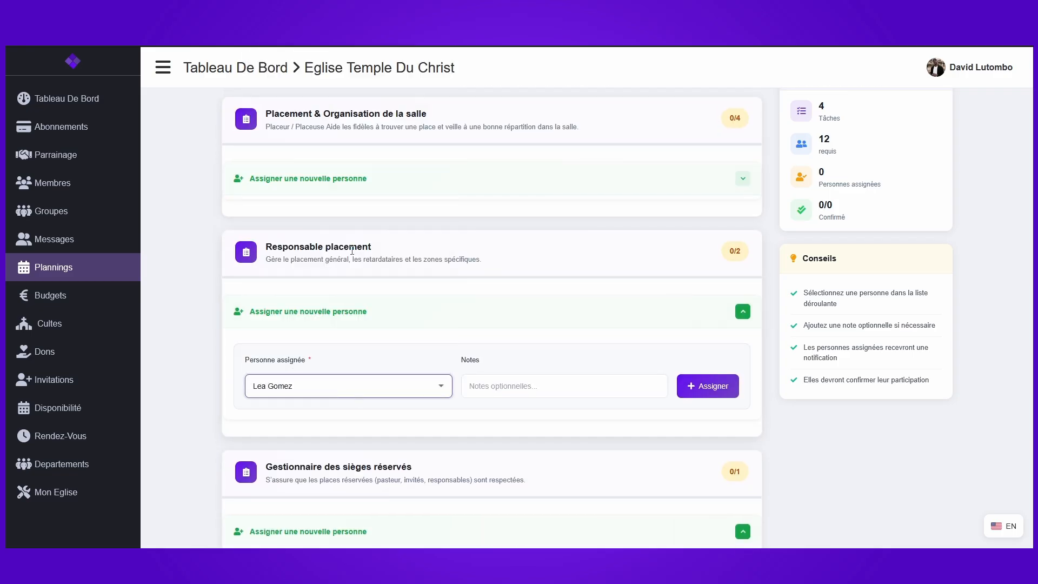
click(505, 384)
scroll(448, 198, down, 4)
scroll(448, 198, up, 2)
click(402, 201)
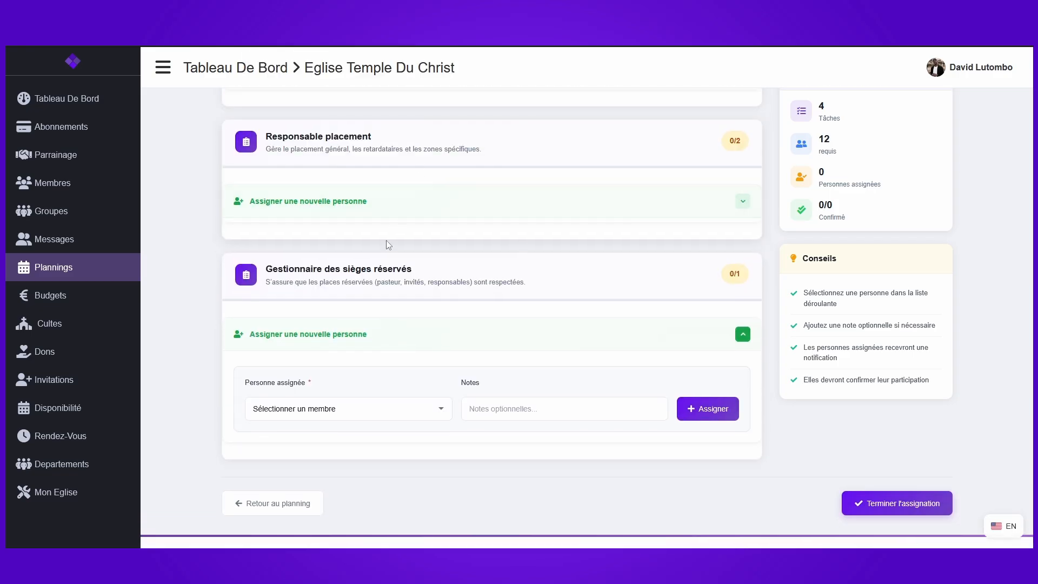
- Choose a member in the Gestionnaire des sièges réservés task's assignment form and collapse the form
click(346, 409)
click(332, 357)
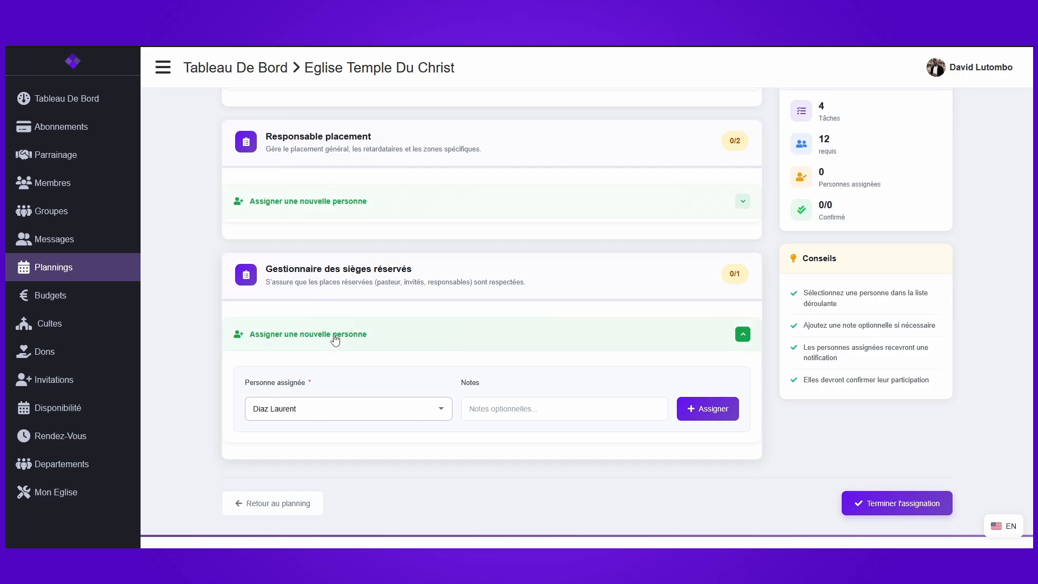
click(331, 334)
scroll(356, 314, up, 6)
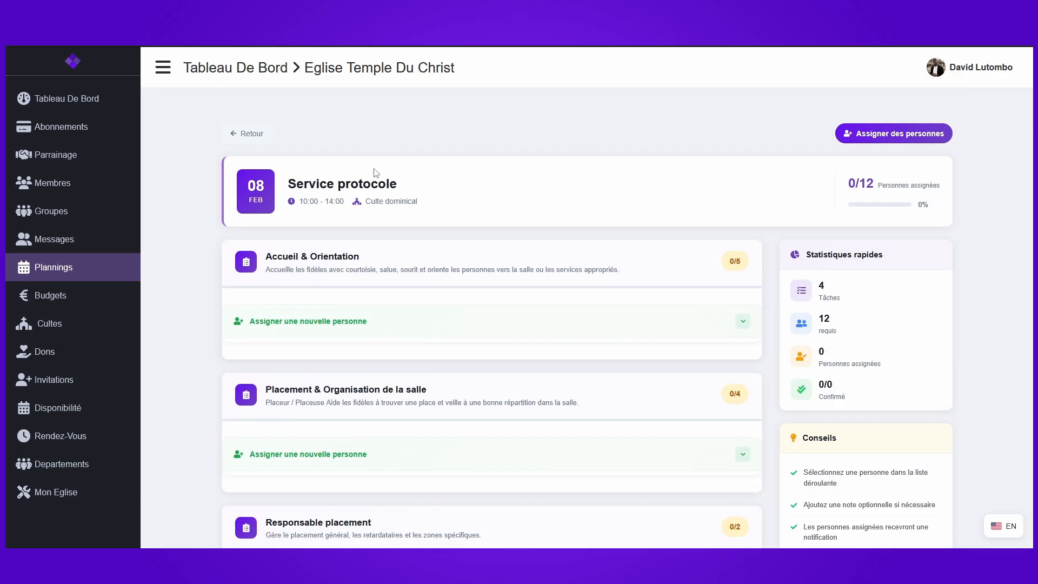
- Leave the Service protocole planning and examine the plannings calendar by week and by day
click(248, 134)
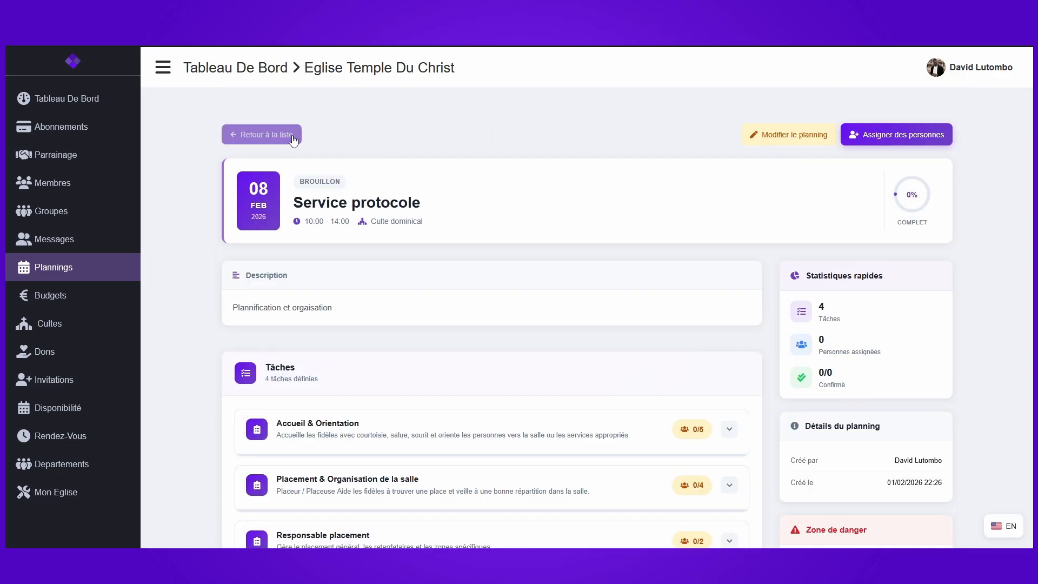
click(280, 133)
click(914, 139)
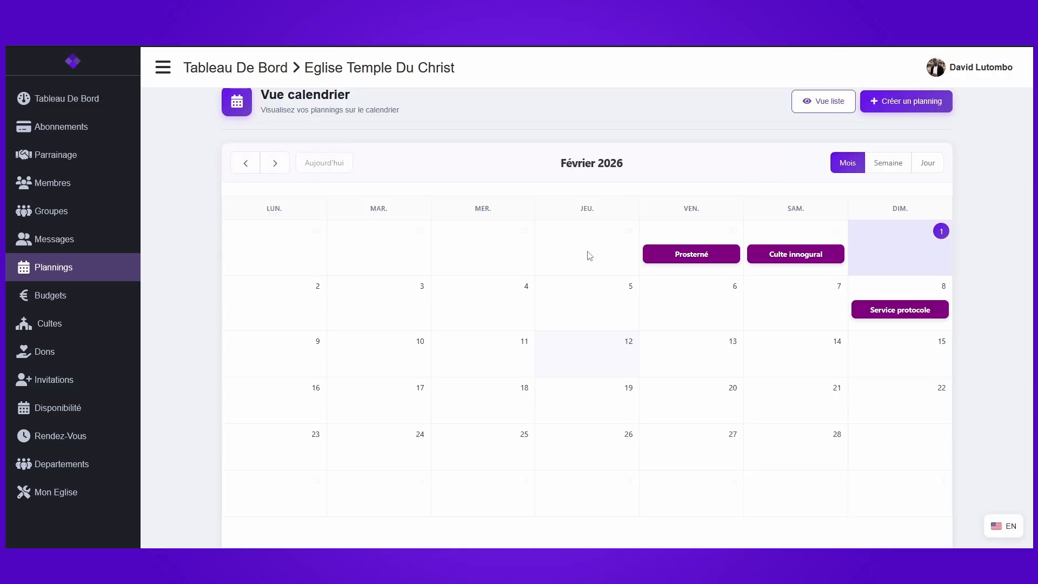
click(889, 200)
scroll(762, 296, down, 8)
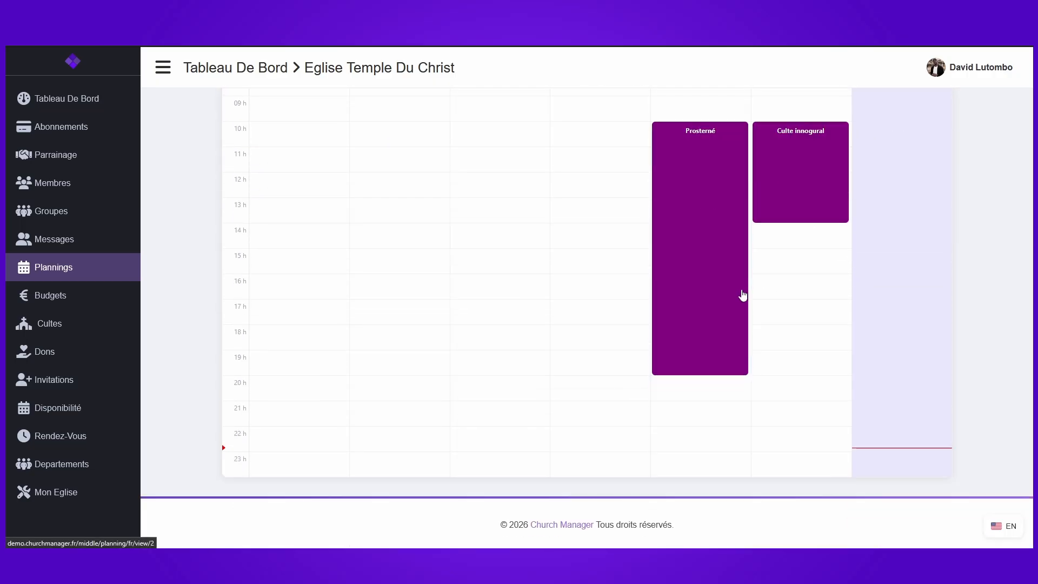
scroll(741, 294, up, 3)
scroll(742, 294, up, 5)
click(927, 199)
scroll(708, 276, down, 5)
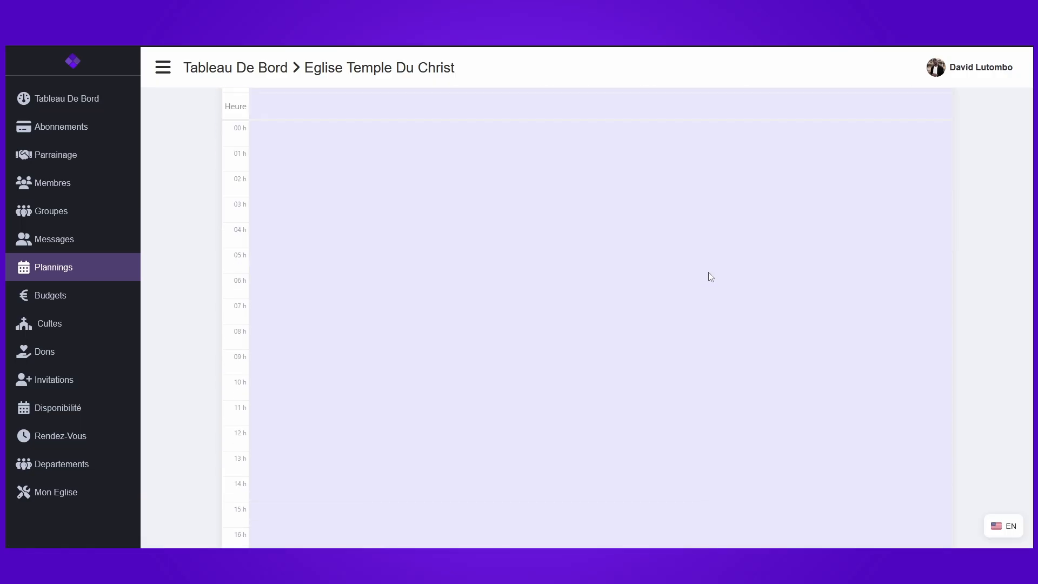
scroll(707, 273, up, 5)
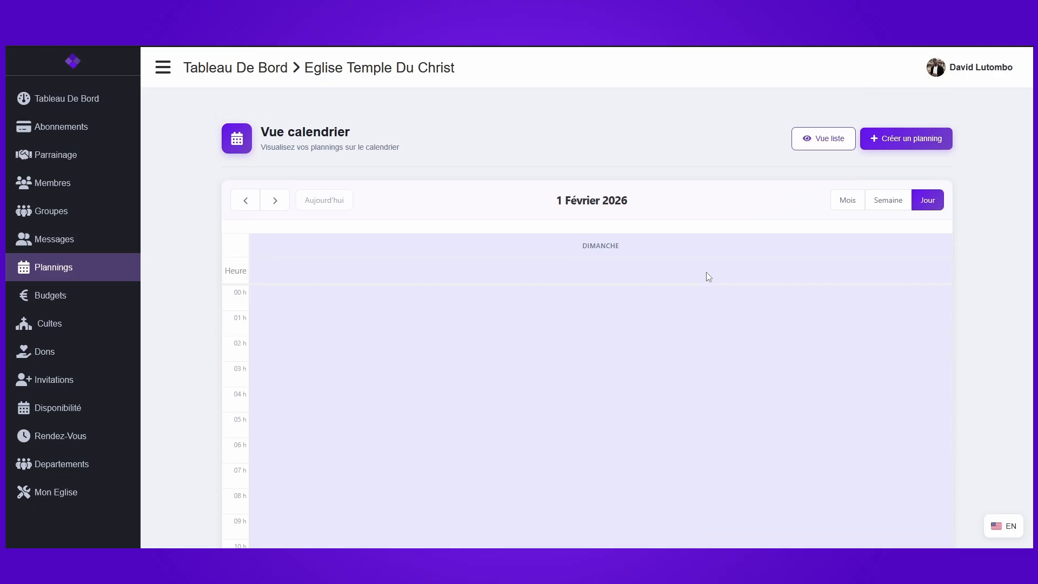
- Reload the monthly calendar, open a new planning form for 5 February 2026 and leave it for the plannings list
click(819, 143)
click(908, 139)
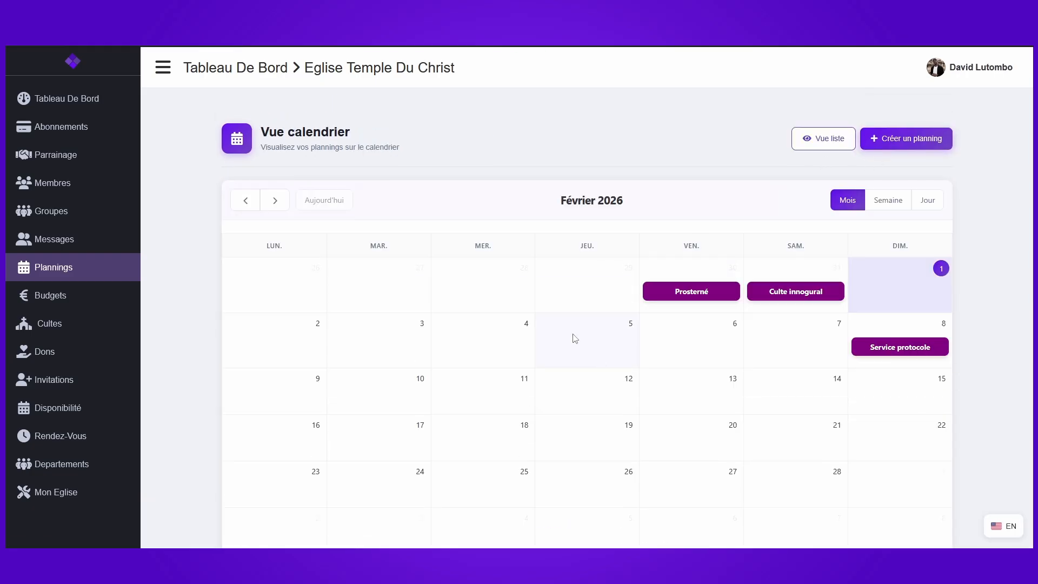
click(572, 335)
click(232, 137)
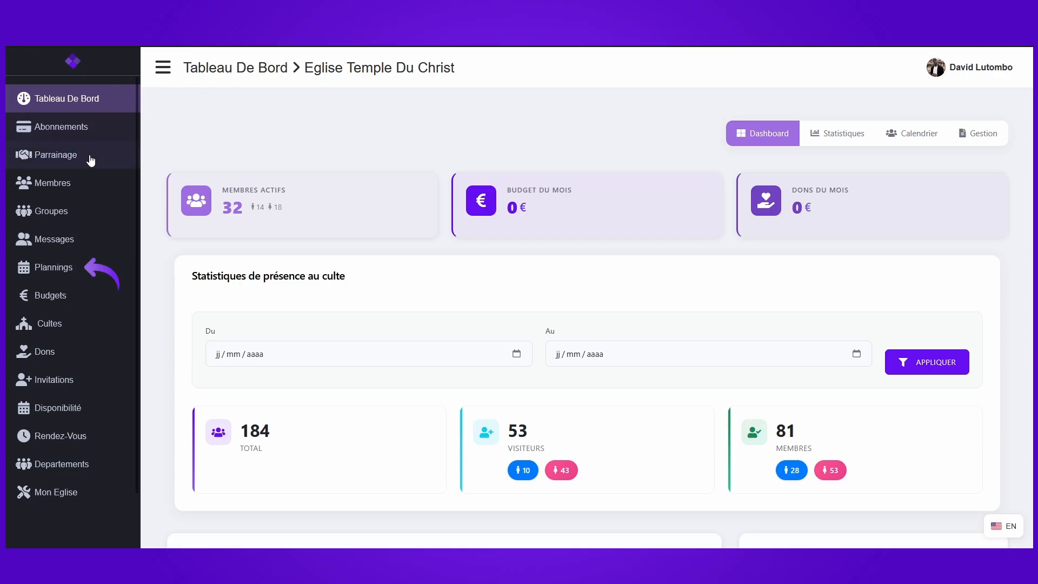
- Open the plannings section from the dashboard and display its plannings on the monthly calendar
click(75, 271)
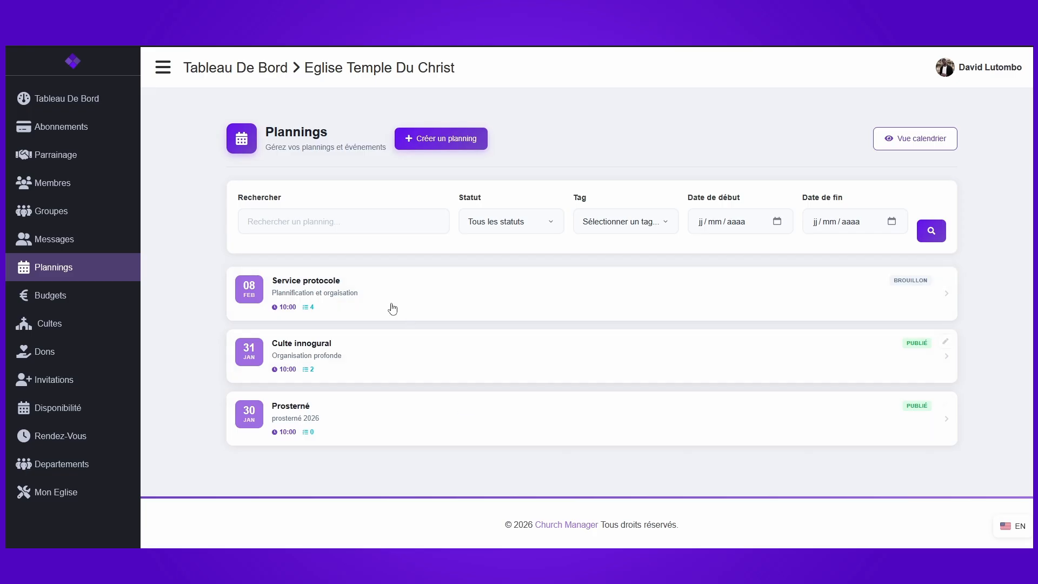
click(467, 347)
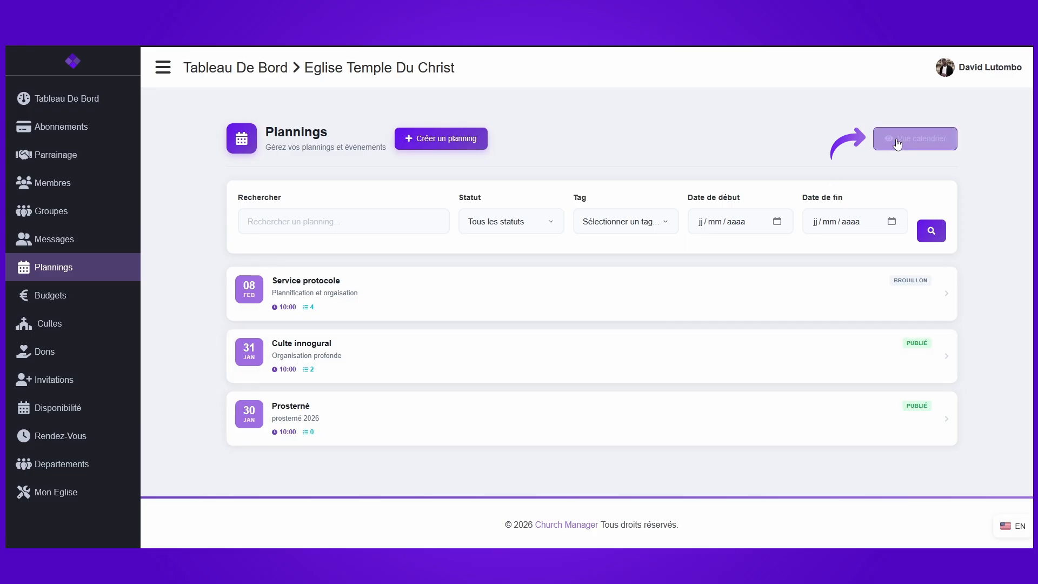
click(915, 144)
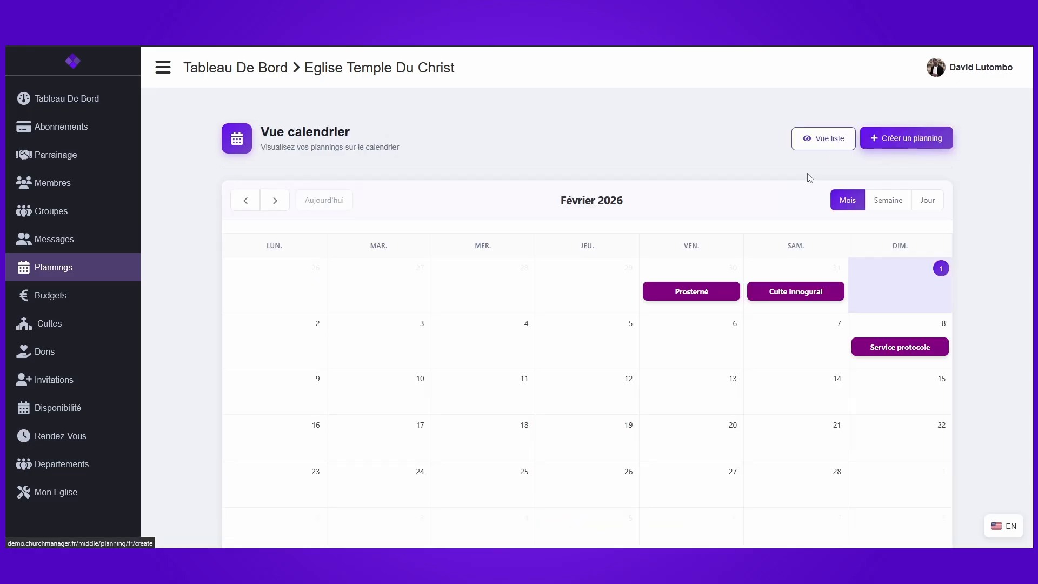
scroll(621, 324, down, 2)
scroll(598, 354, up, 2)
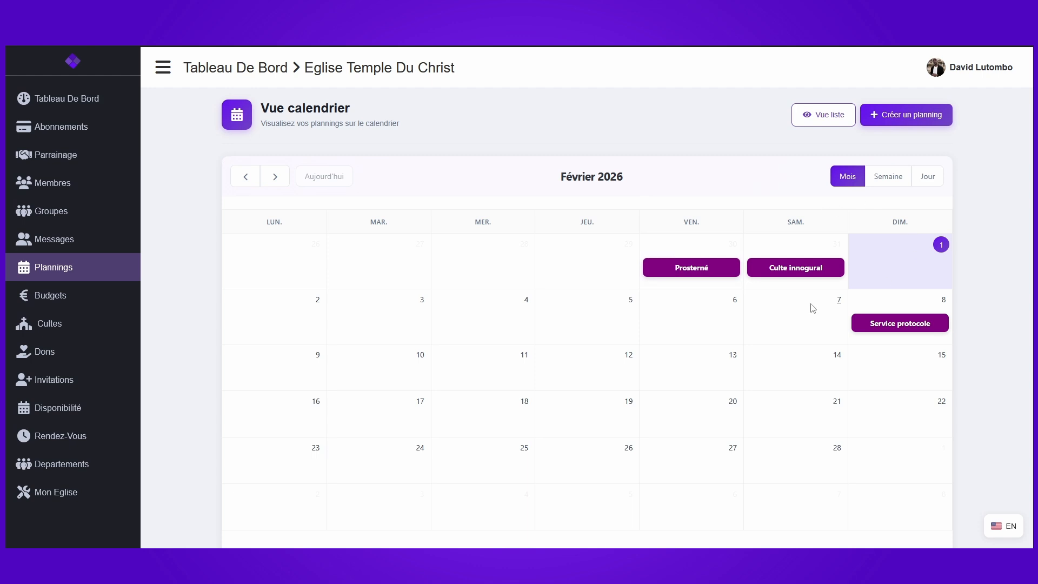
- Switch the plannings calendar to the weekly view and look through the hours of the whole week
click(885, 176)
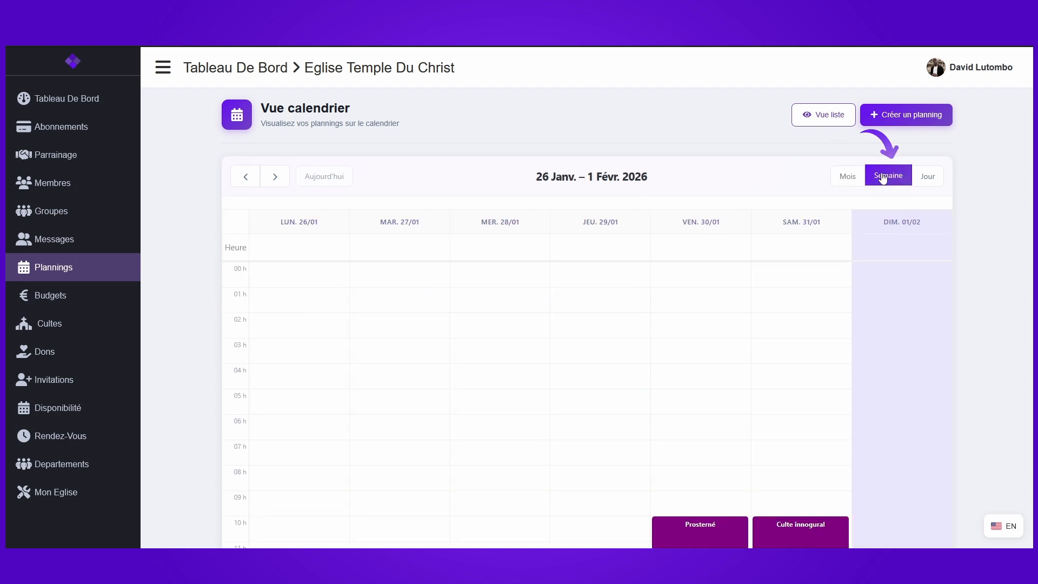
scroll(796, 261, down, 7)
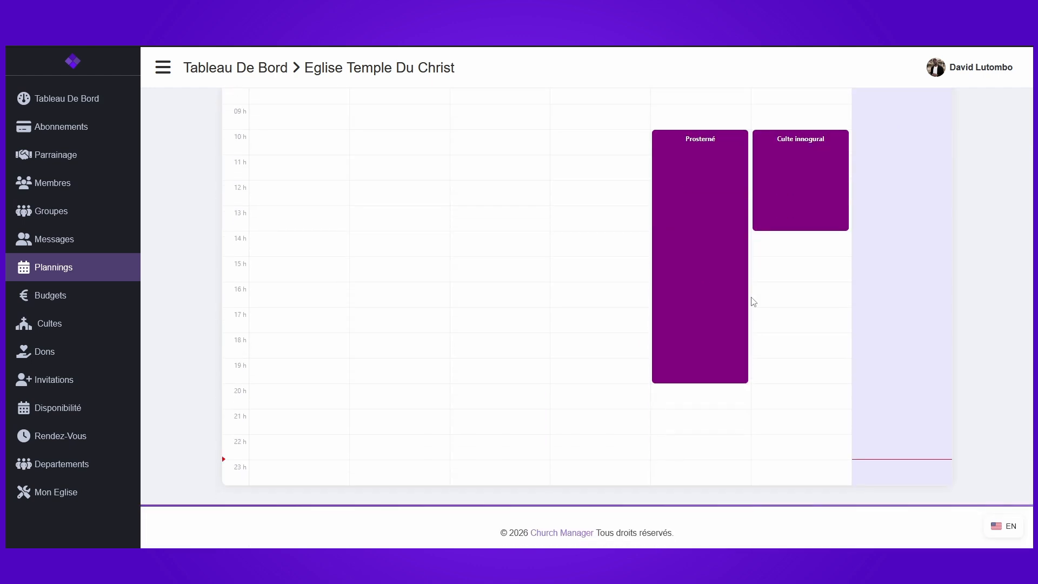
scroll(753, 301, up, 5)
scroll(753, 301, up, 3)
- Switch the plannings calendar to the daily view and look through the hours of the day
click(928, 200)
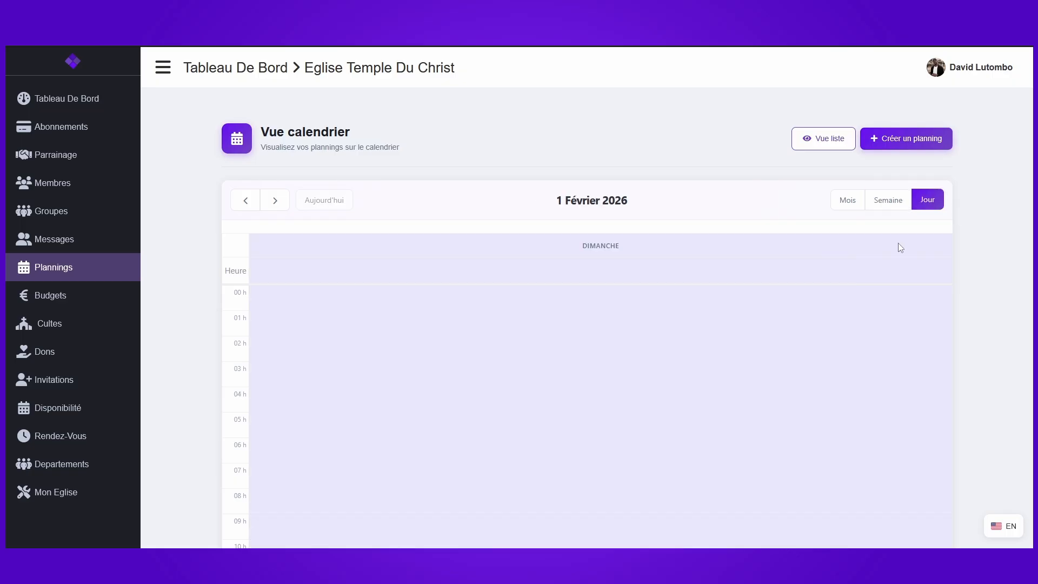
scroll(815, 297, down, 8)
scroll(809, 301, up, 3)
scroll(810, 307, up, 5)
- Put the calendar back on the monthly view and view the 5 February 2026 creation form before returning to the plannings list
click(888, 200)
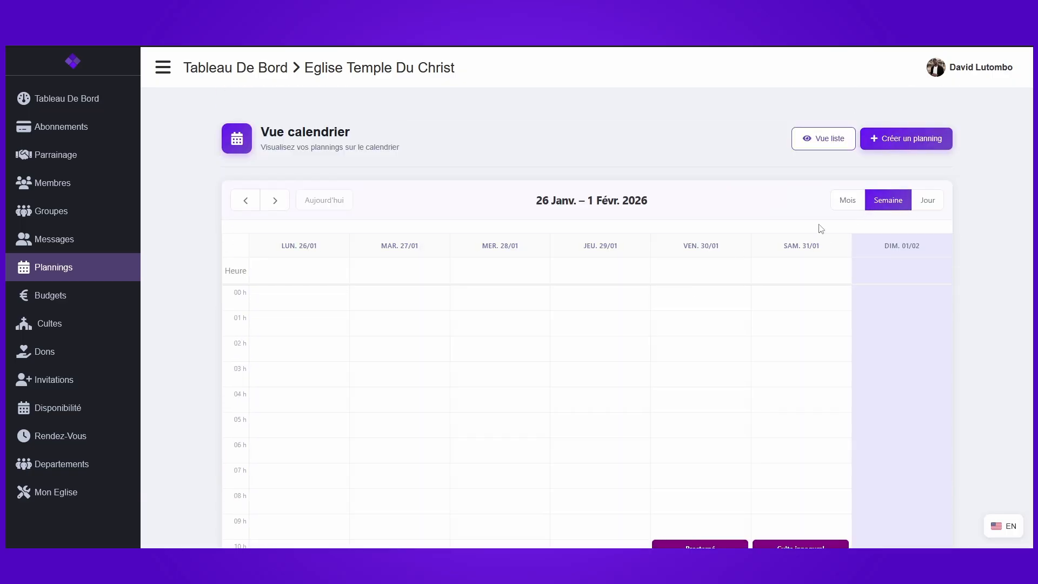
click(847, 203)
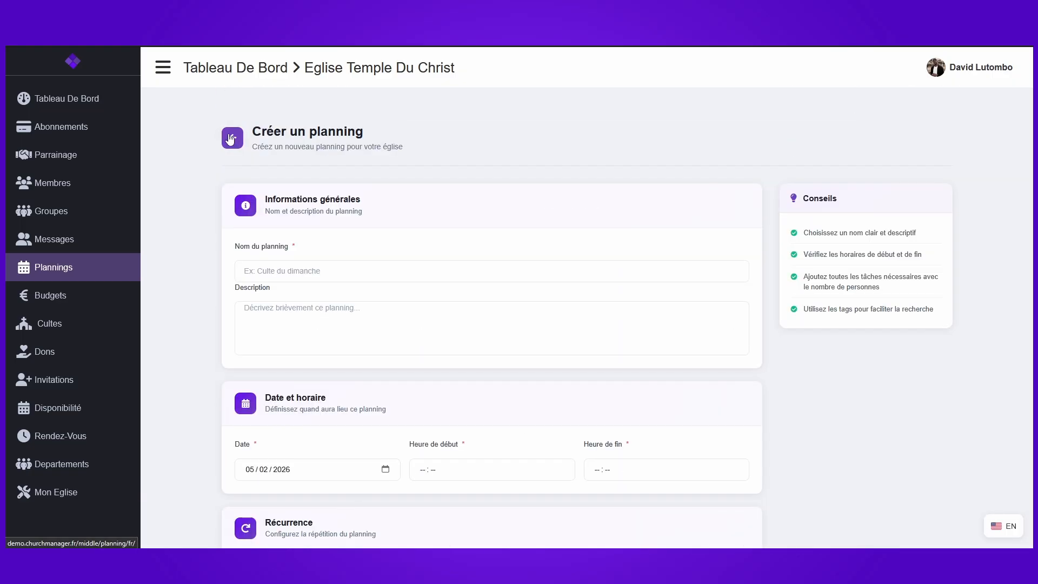
click(232, 142)
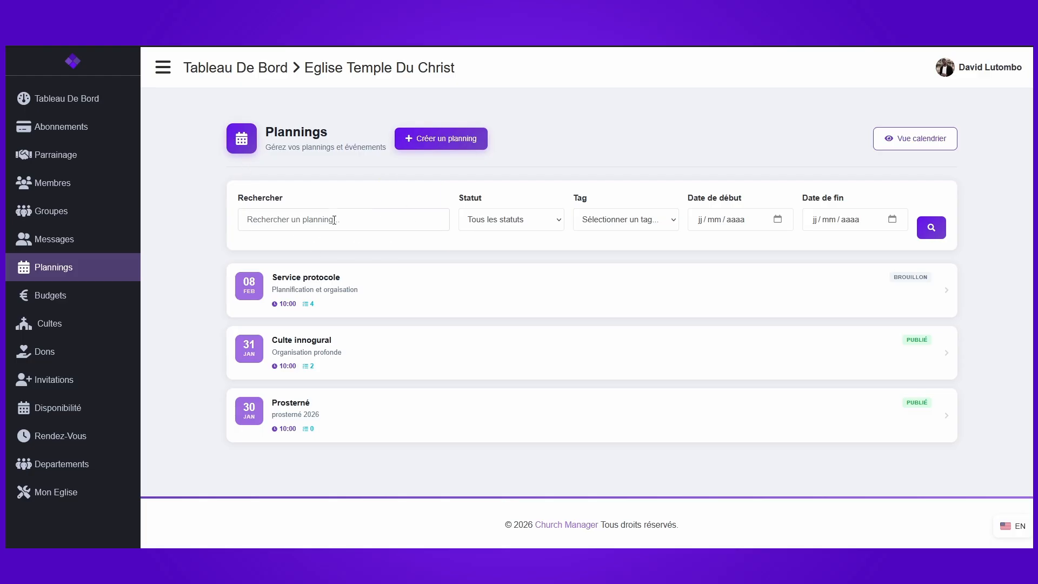
- Enter "protocole" as the plannings search text and view the status, tag, start date and end date filters
text(protocole)
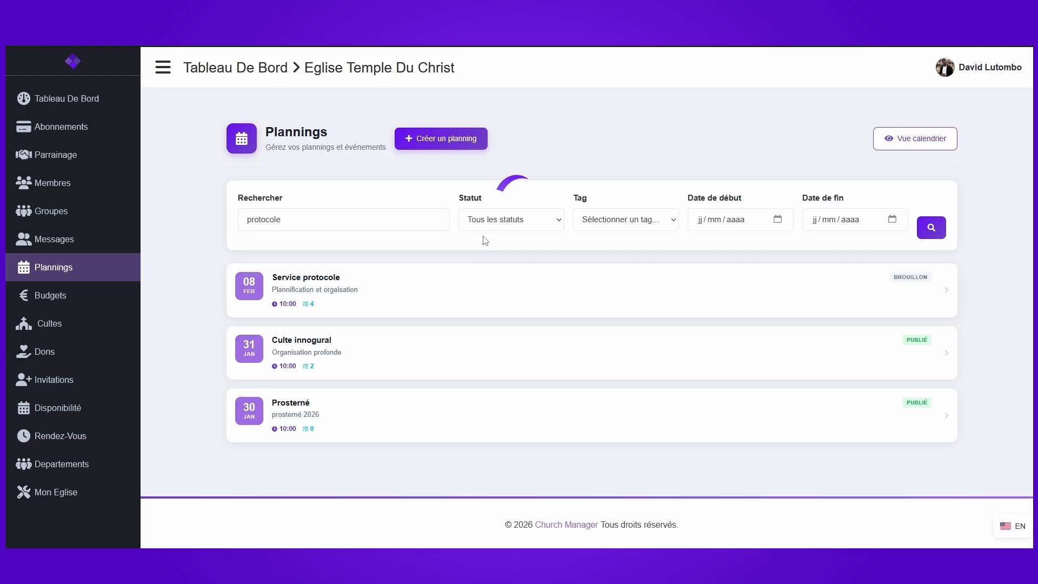
click(528, 225)
click(625, 220)
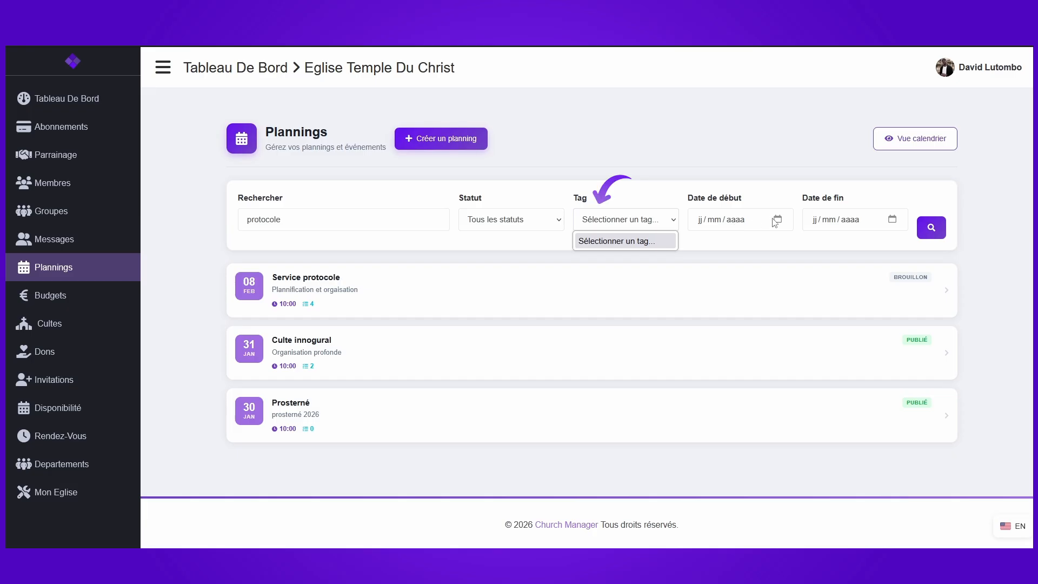
click(775, 222)
click(778, 219)
click(885, 227)
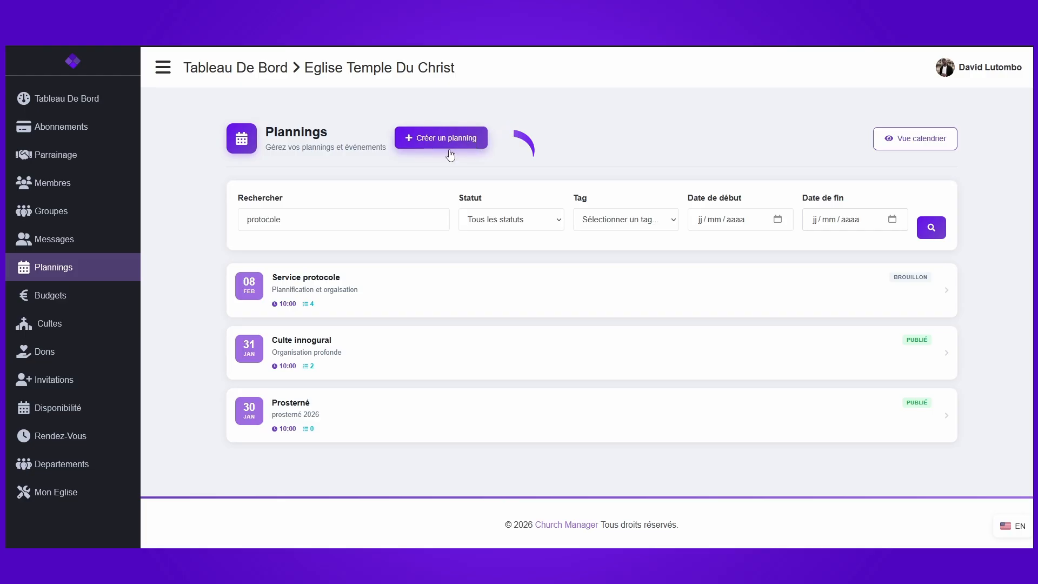
- Start a new planning named "Organisation équipes multimédias" with a description about organising and distributing the multimedia teams
click(429, 150)
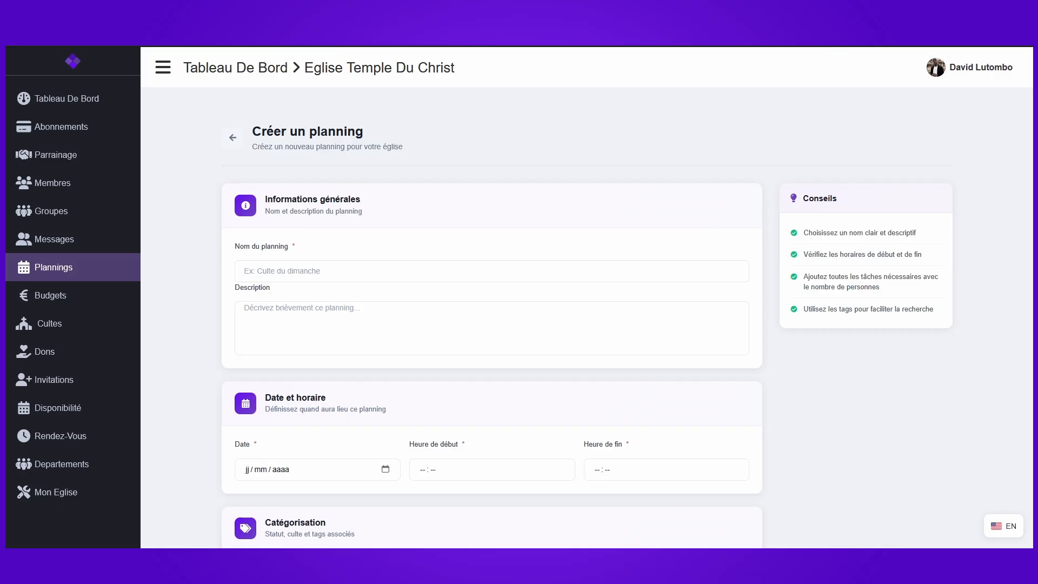
click(293, 266)
text(Organisation équipes multimédias)
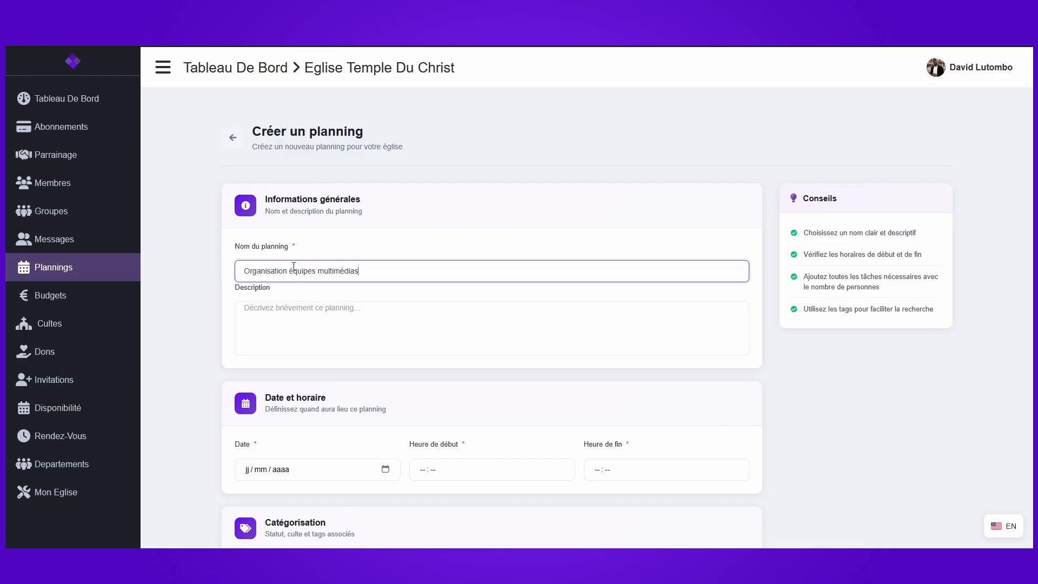
click(332, 336)
text(Ce planning a pour objectif d’organiser et de répartir les équipes multimédias afin d’assurer la captation vidéo, la projection, la diffusion et la communication de l’événement dans de bonnes conditions, avant, pendant et après le culte ou la conférence.)
- Schedule the planning for 08/02/2026 with a start time of 10:00 and an end time of 13:00
scroll(333, 336, down, 3)
click(385, 303)
click(365, 388)
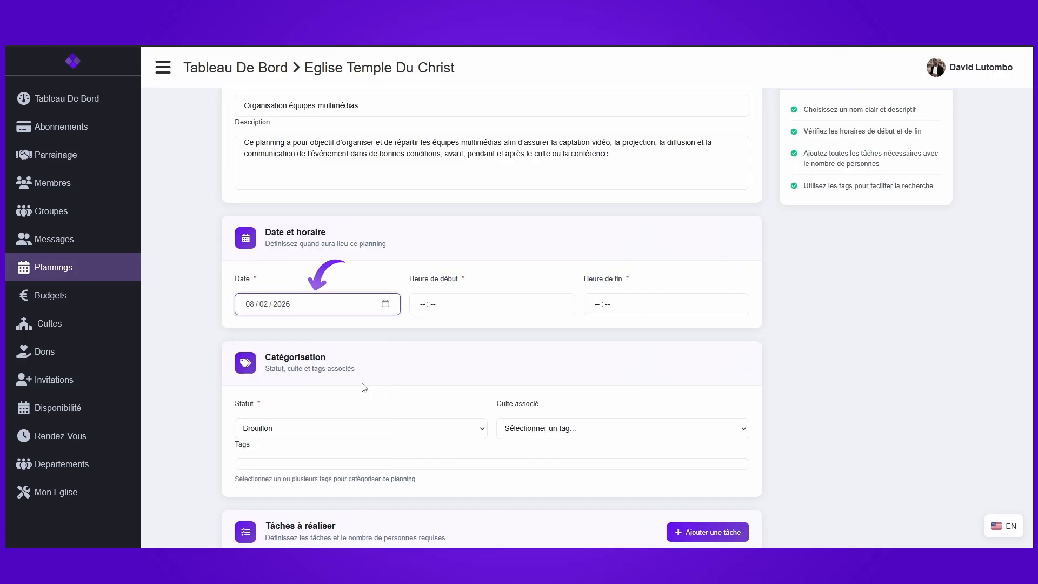
click(417, 305)
text(1000)
click(594, 303)
text(1300)
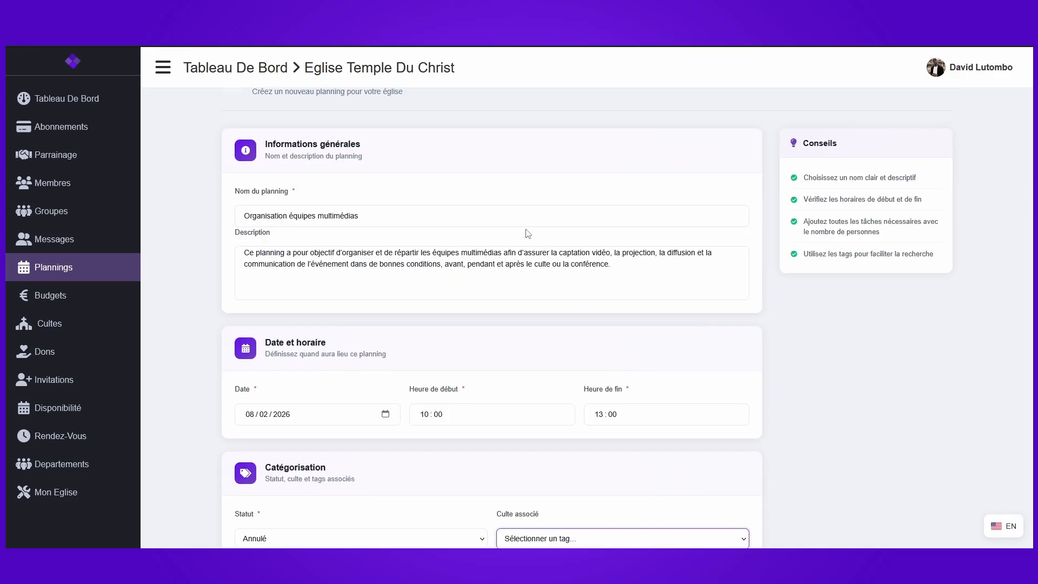
- Try the Brouillon, Publié and Terminé statuses for the planning and set its status to Annulé
scroll(527, 233, down, 7)
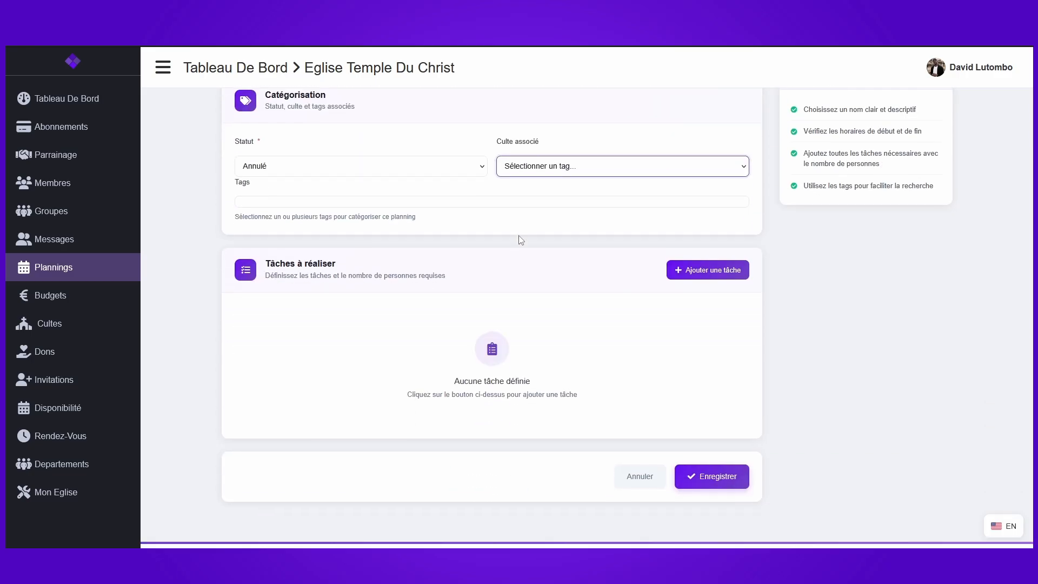
scroll(474, 247, up, 2)
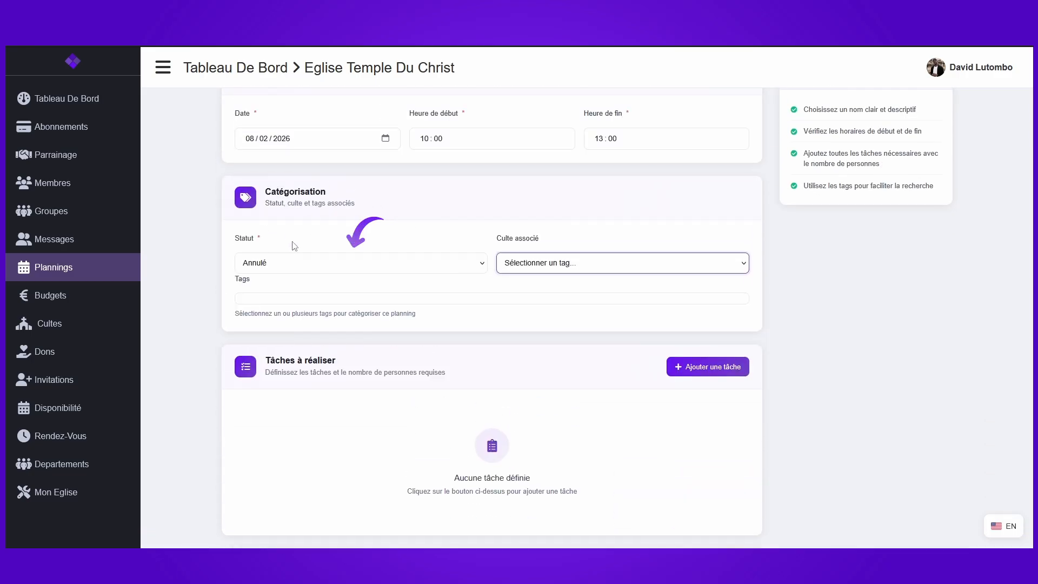
click(342, 264)
click(283, 280)
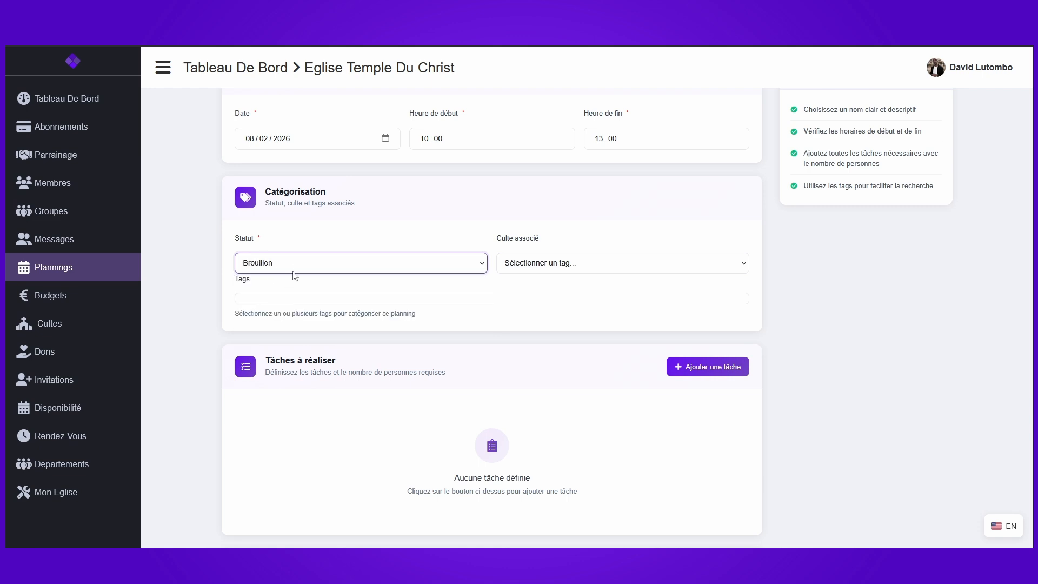
click(308, 271)
click(315, 297)
click(413, 266)
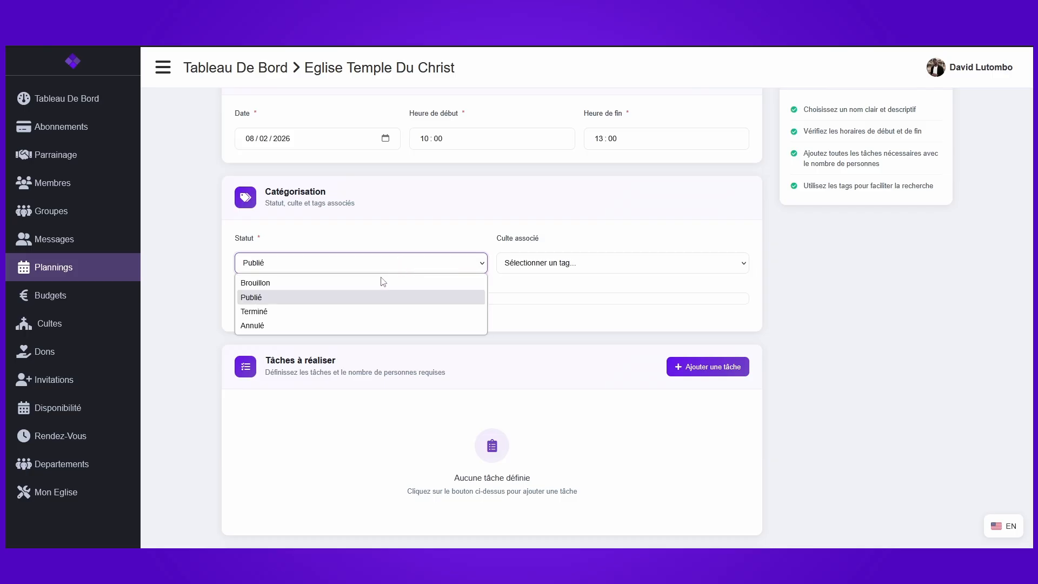
click(329, 312)
click(366, 265)
click(330, 327)
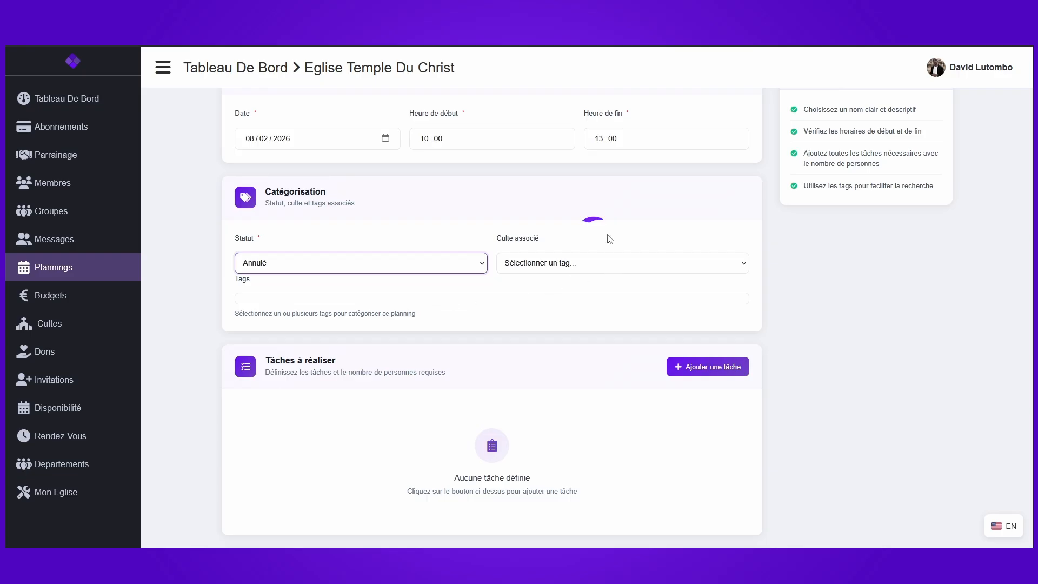
- Try "13 juillet" and "Culte dominical" as the associated service and set it to "A CAUSE DE LA FOI"
click(593, 269)
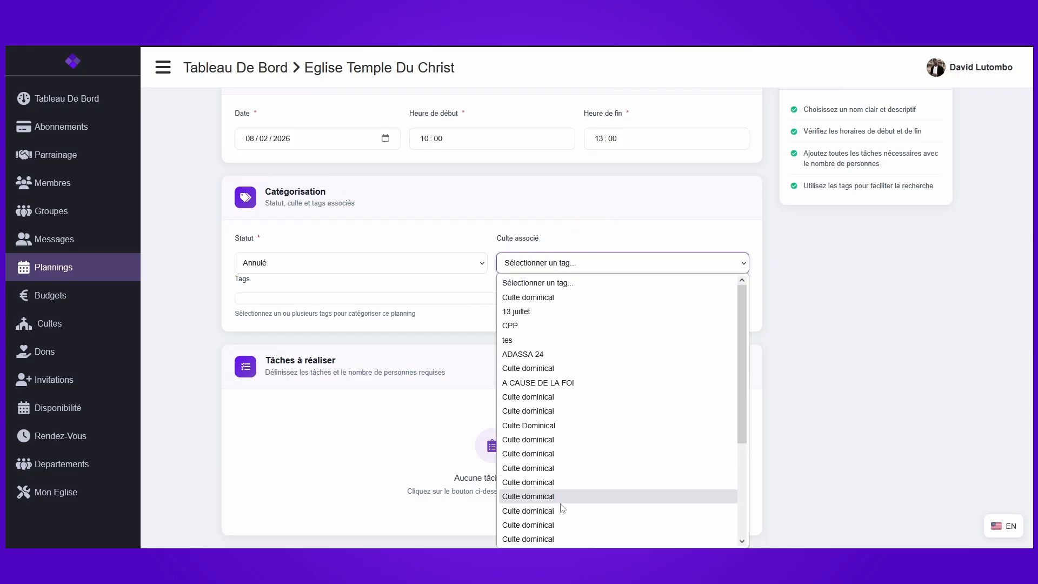
click(566, 313)
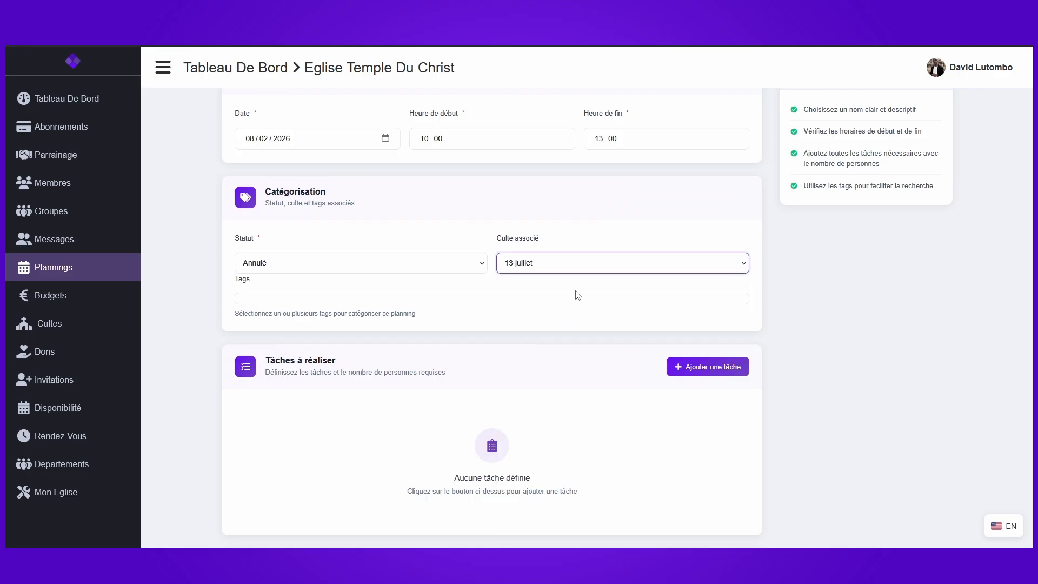
click(599, 265)
click(581, 296)
click(579, 264)
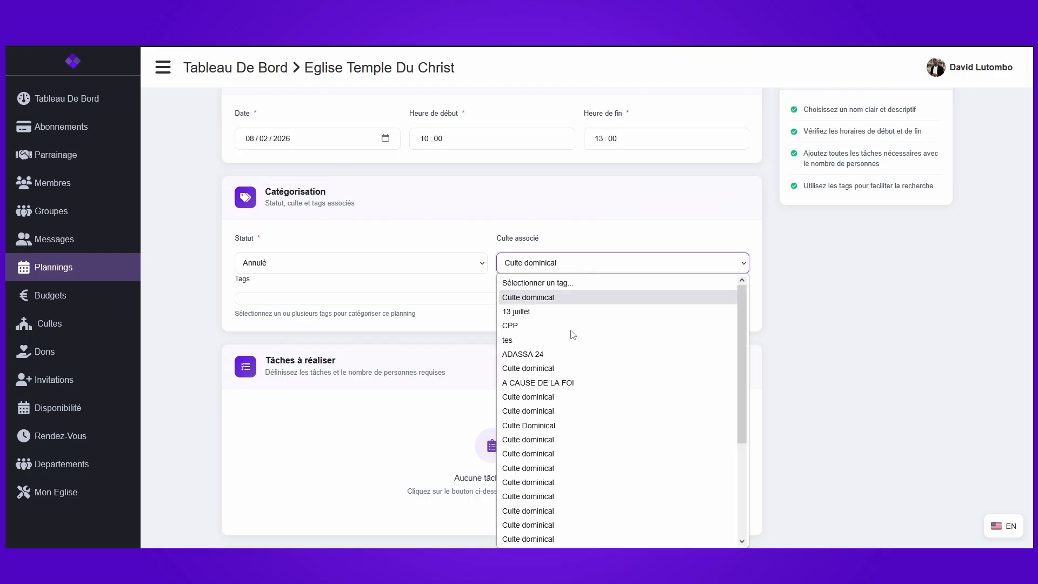
click(561, 383)
- Add the task "Réalisateur" for 1 person with a description about coordinating the live video capture and choosing the shots to broadcast
scroll(561, 377, down, 3)
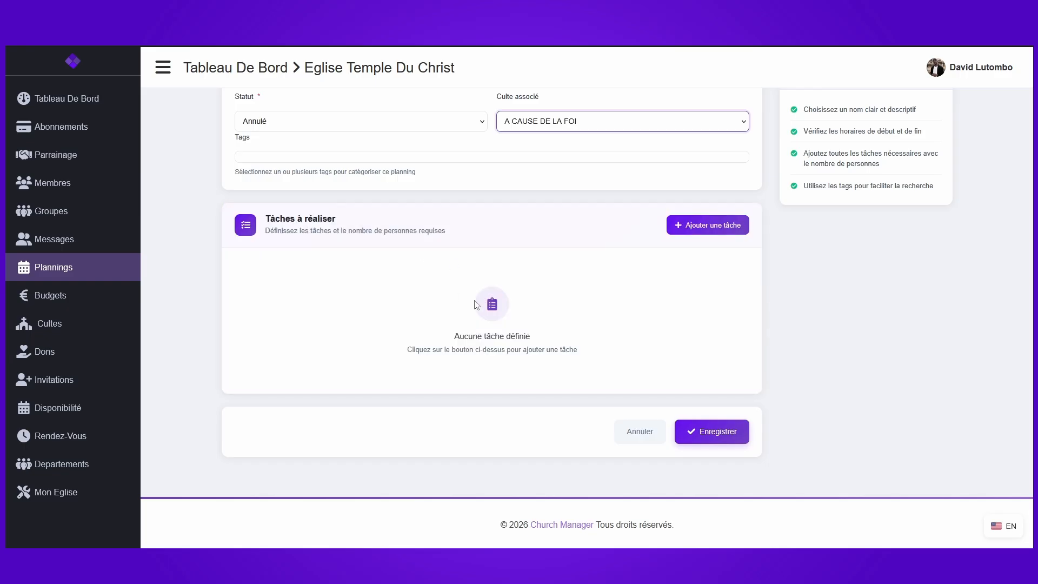
click(714, 224)
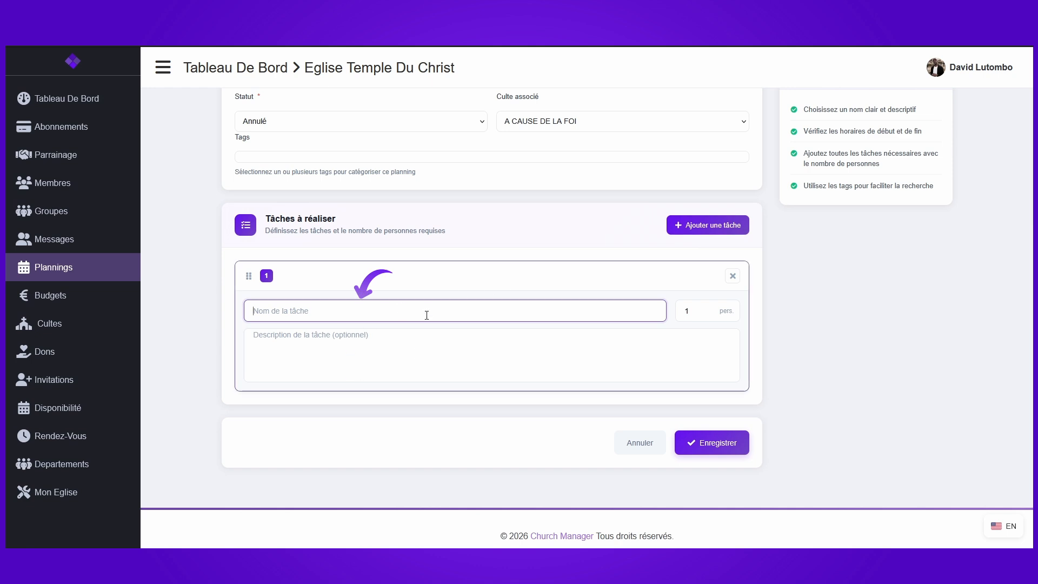
text(Réalisateur)
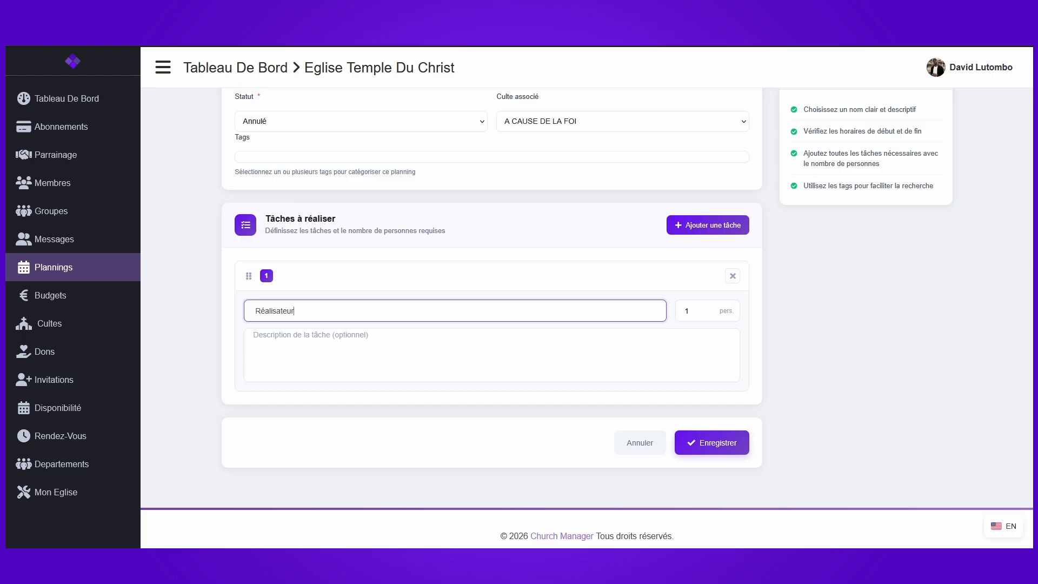
key(Tab)
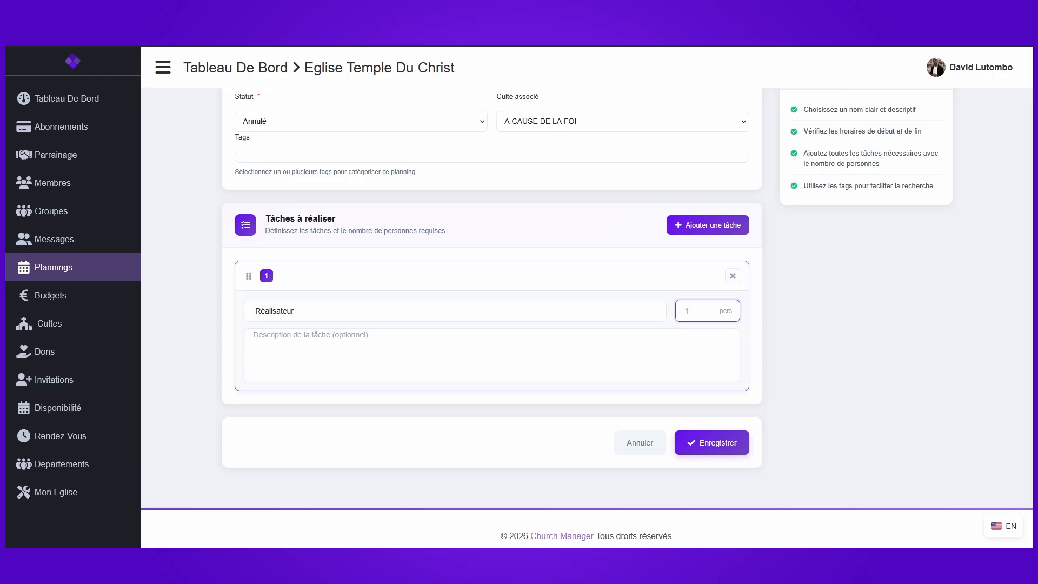
click(349, 354)
text(Coordonne la captation vidéo en direct, choisit les plans à diffuser, donne les consignes aux opérateurs caméra et veille à la qualité visuelle globale de la diffusion.)
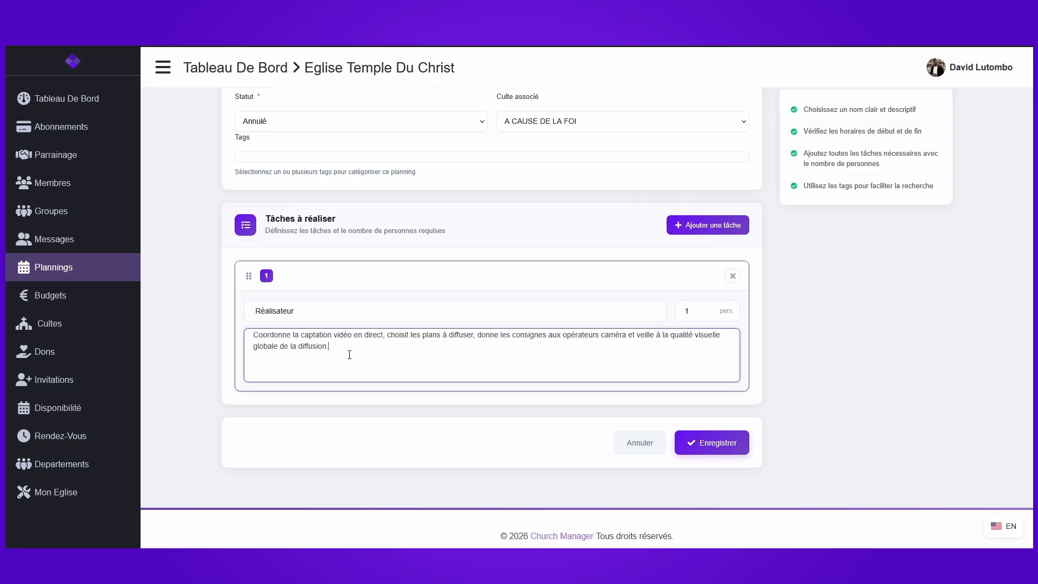
- Add the task "Projection live" for 1 person, described as "Assure l'affichage en temps réel des paroles, annonces et contenus pendant le culte."
click(711, 225)
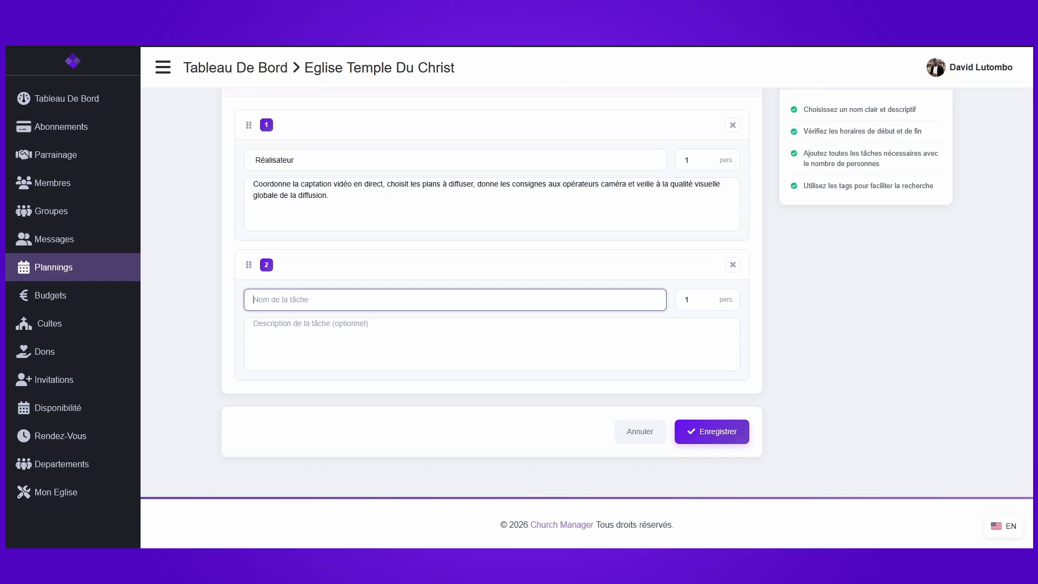
text(Projection live)
click(682, 296)
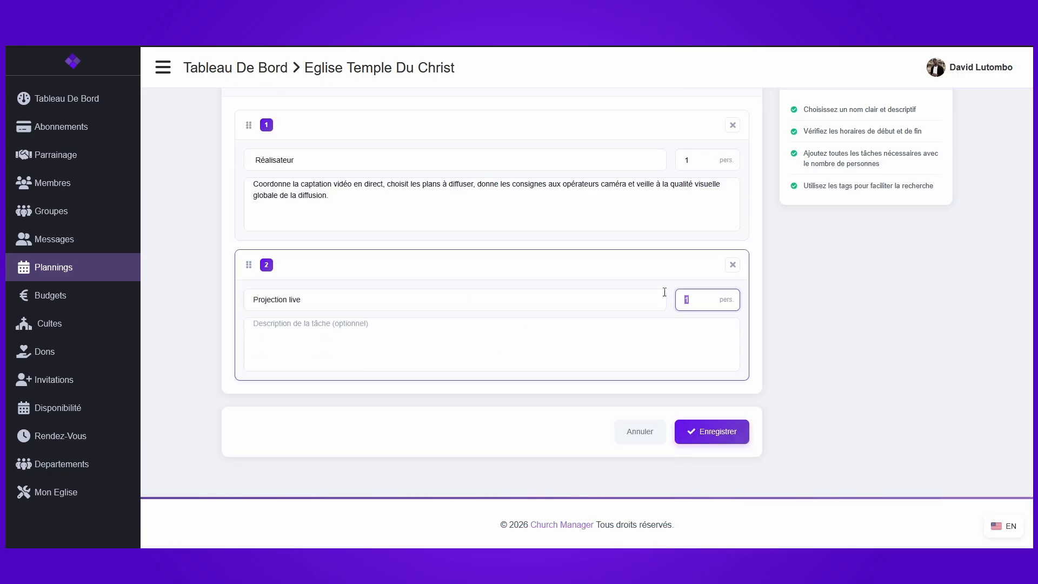
click(521, 362)
text(Assure l'affichage en temps réel des paroles, annonces et contenus pendant le culte.)
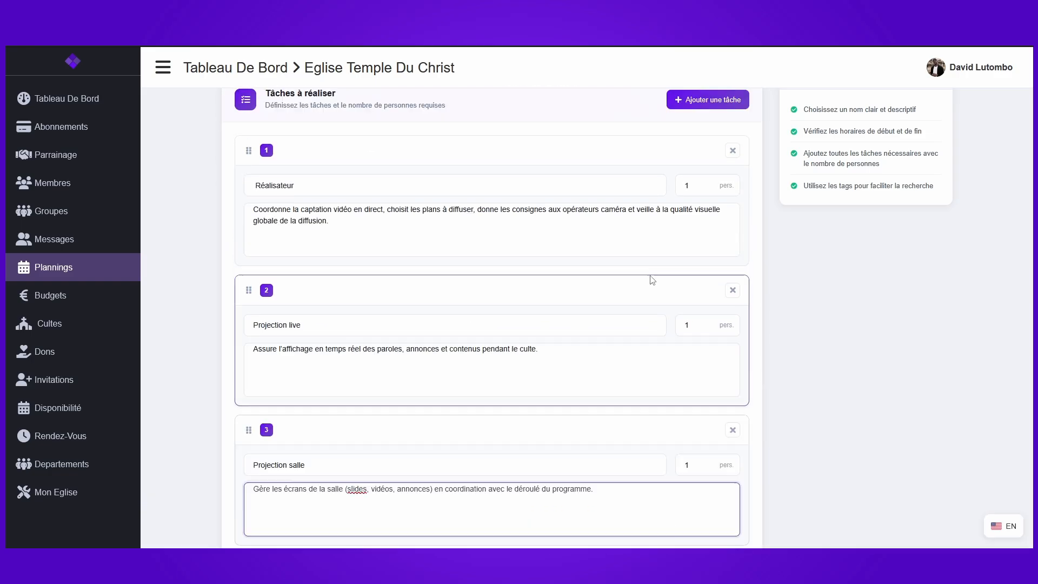
- Add the task "Opérateur multicam" for 6 people, described as "Coordonne les différentes caméras et sélectionne les plans diffusés en direct ou enregistrés."
click(707, 99)
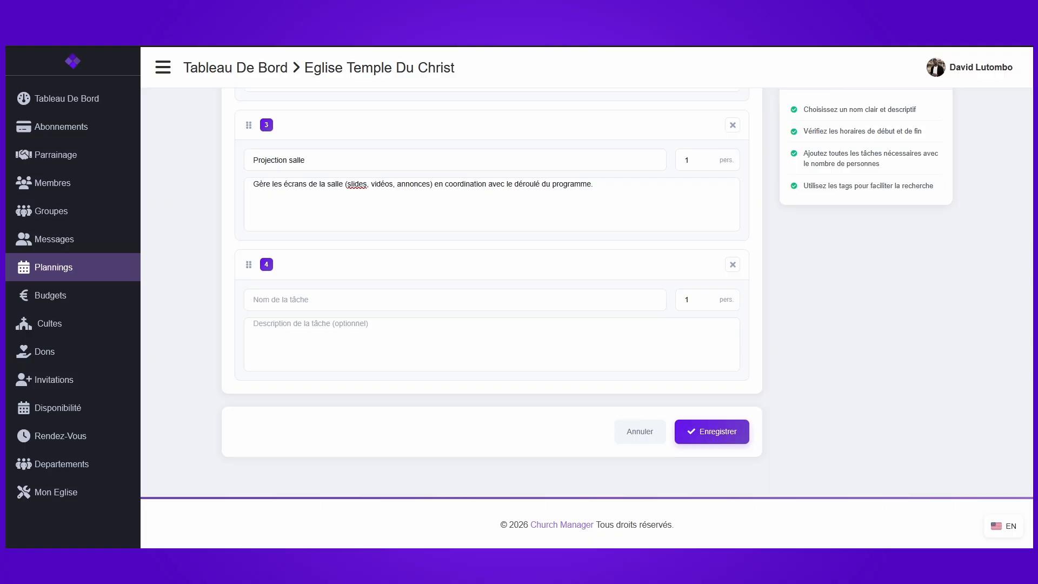
click(456, 303)
text(Opérateur multicam)
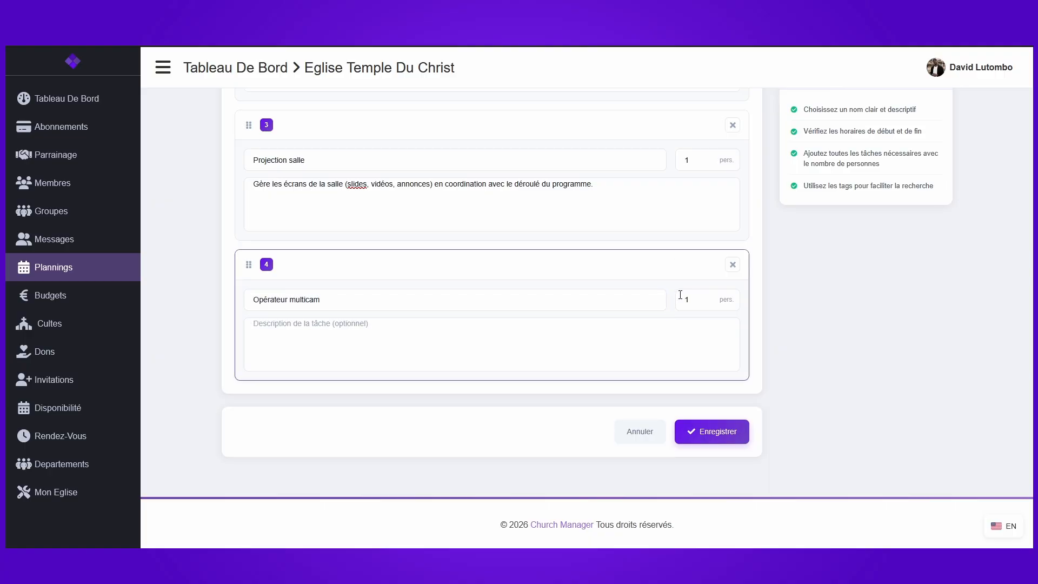
double_click(682, 299)
text(6)
click(556, 326)
text(Coordonne les différentes caméras et sélectionne les plans diffusés en direct ou enregistrés.)
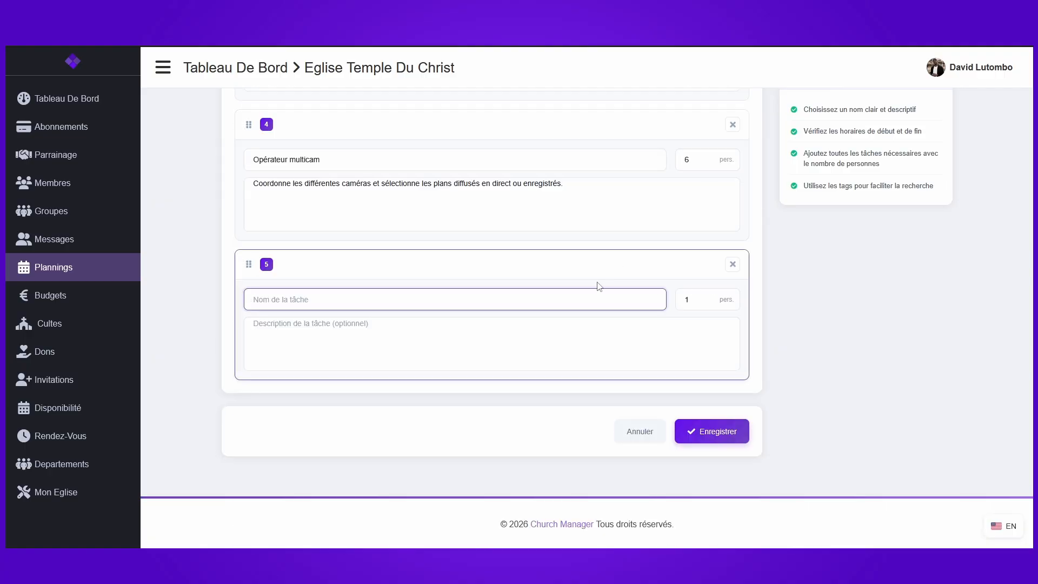
- Add the task "Monteur vidéo" for 2 people, described as "Assure le montage des vidéos après l’événement pour diffusion ou archivage.", and save the planning
text(Caméra principale)
drag(659, 299, 246, 299)
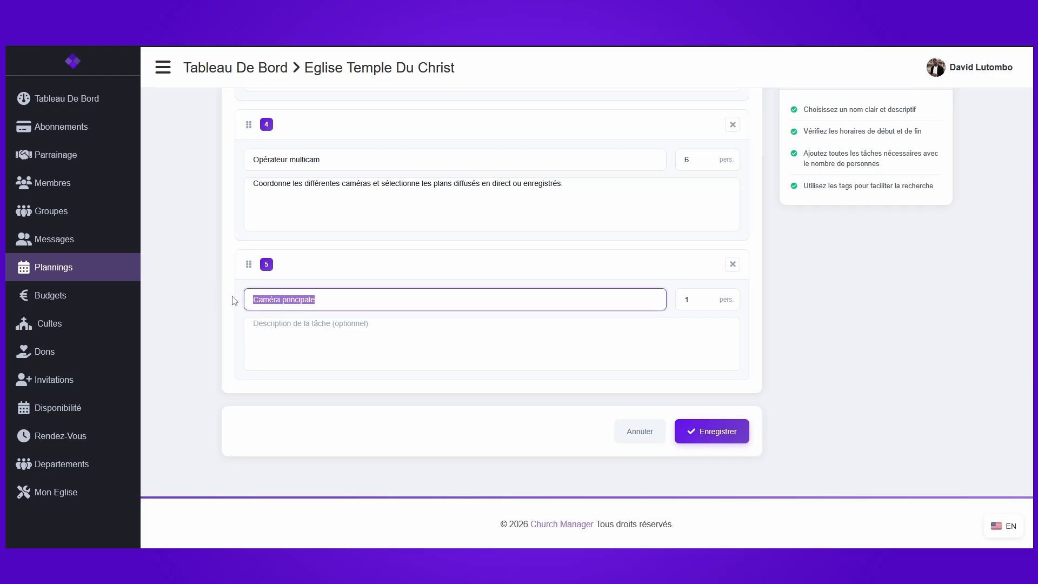
text(Monteur vidéo)
key(Tab)
text(2)
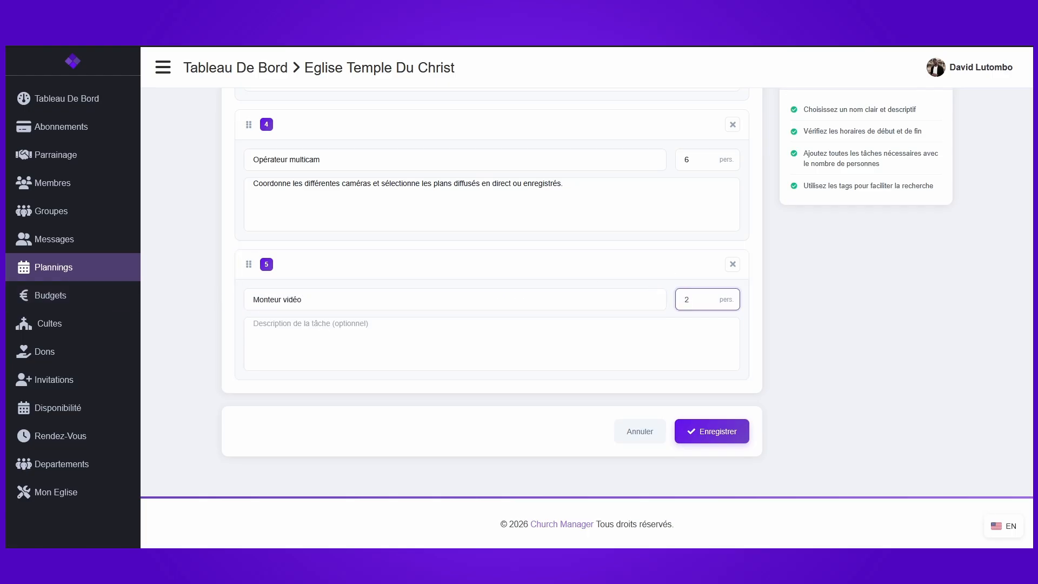
click(359, 326)
text(Assure le montage des vidéos après l’événement pour diffusion ou archivage.)
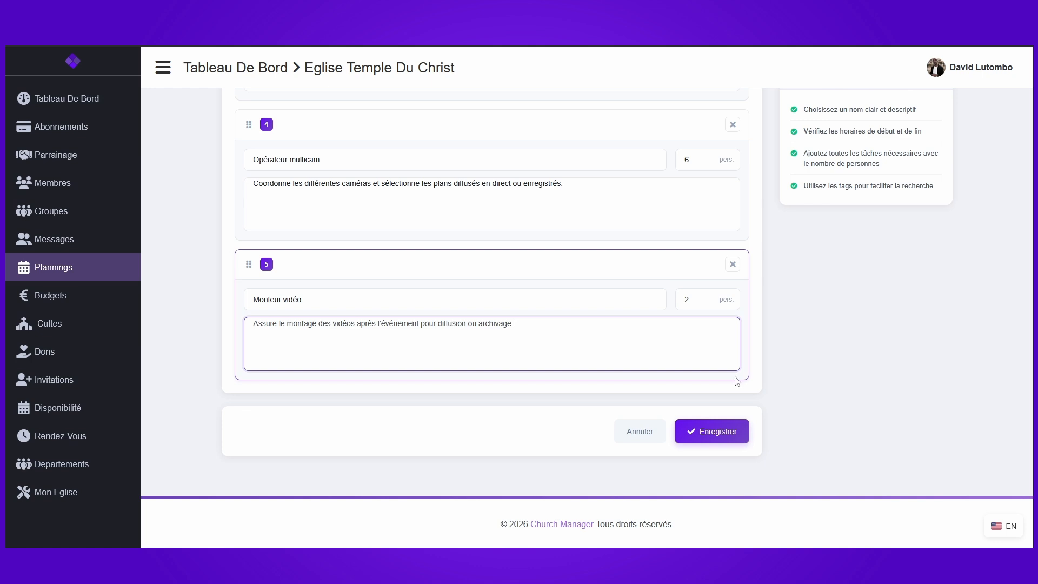
click(738, 432)
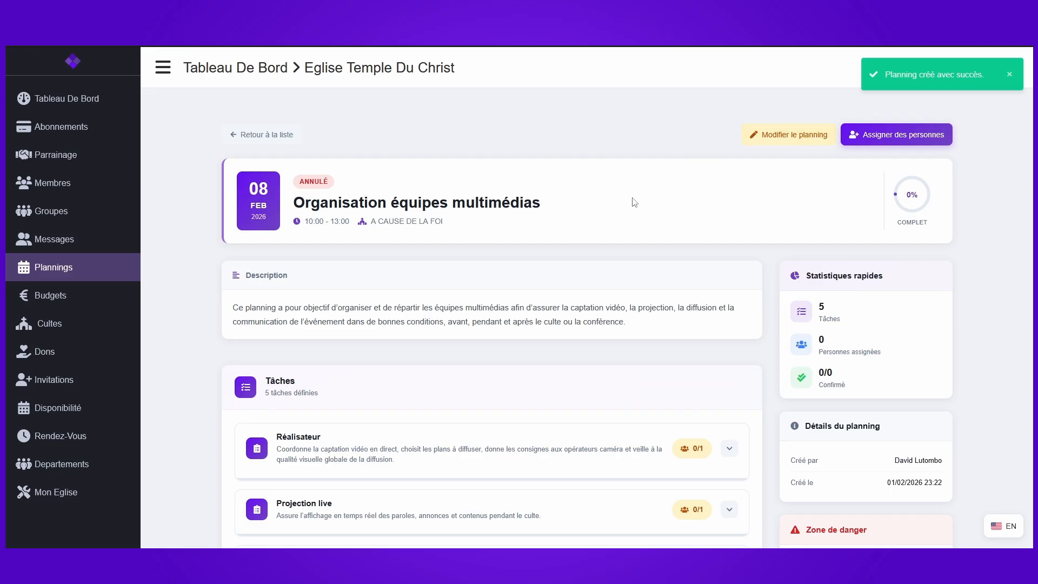
- Return to the plannings list and open "Organisation équipes multimédias" to view its description and tasks
click(75, 267)
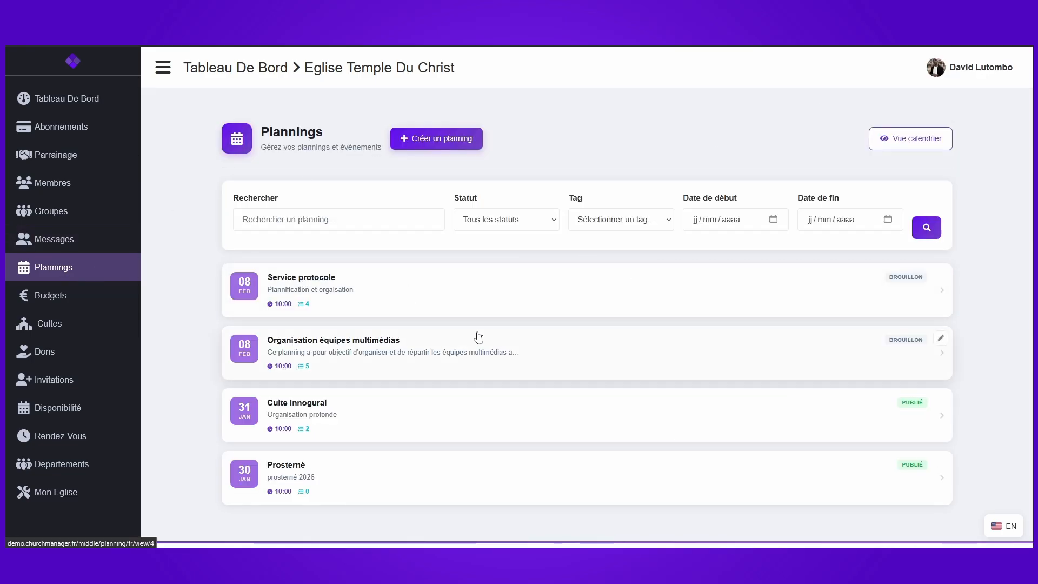
click(537, 350)
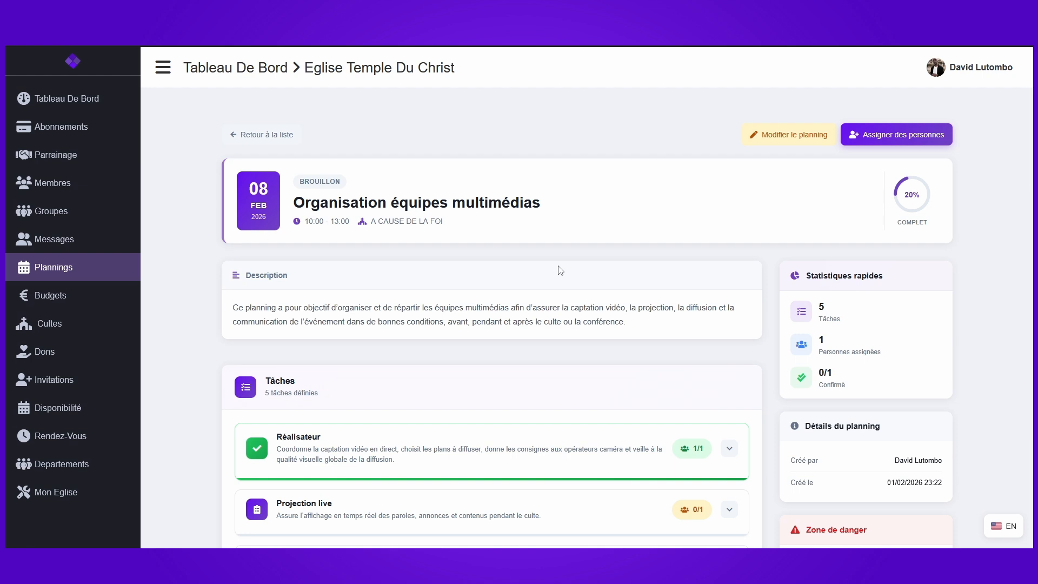
scroll(561, 270, down, 2)
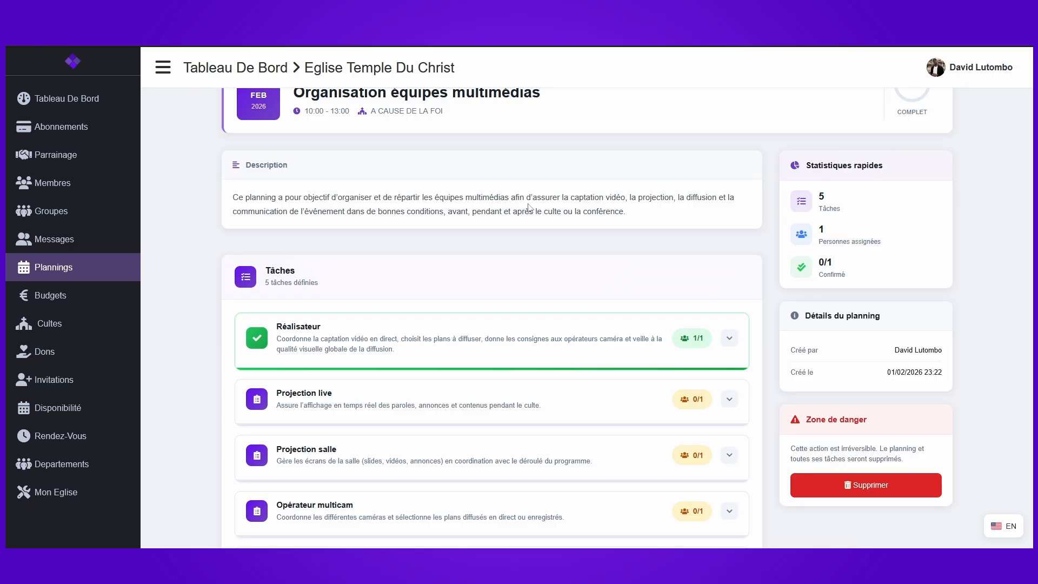
- Expand the current assignments of the Projection live task and examine the assigned people, their notes and confirmation status
scroll(529, 207, down, 2)
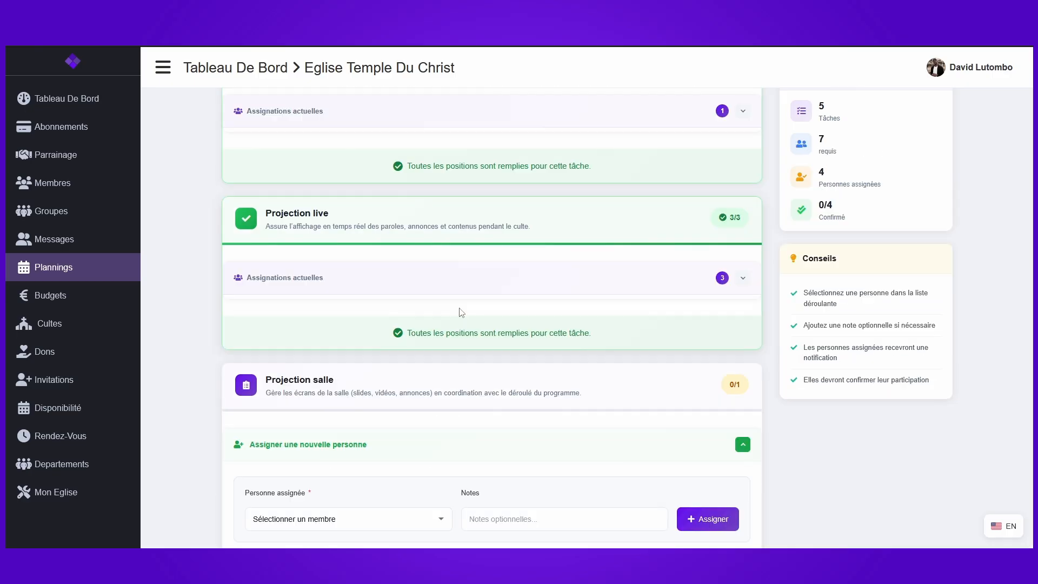
click(323, 279)
scroll(322, 244, down, 2)
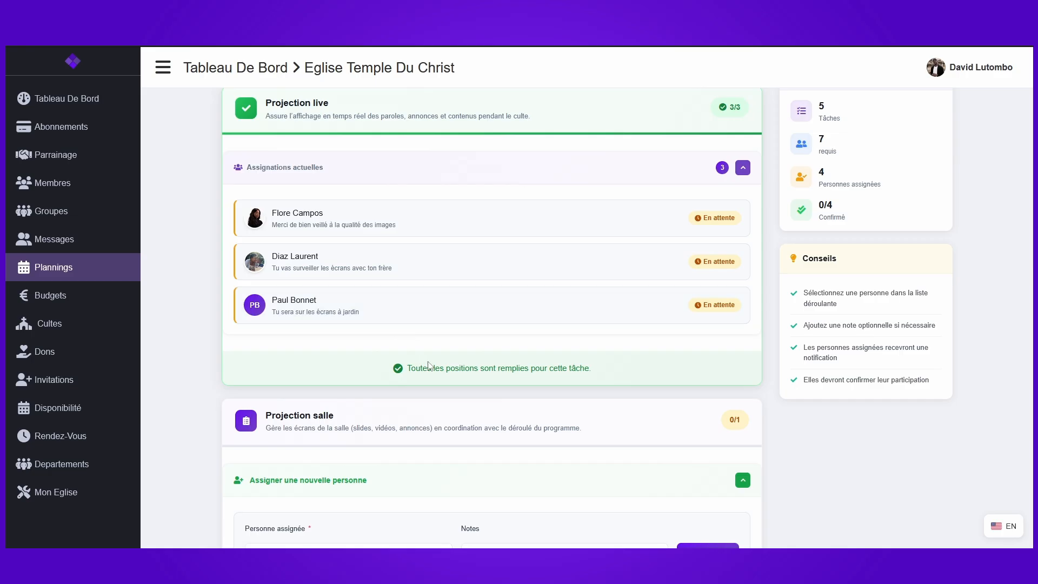
- Collapse the current assignments of the Projection live task
click(693, 172)
click(673, 171)
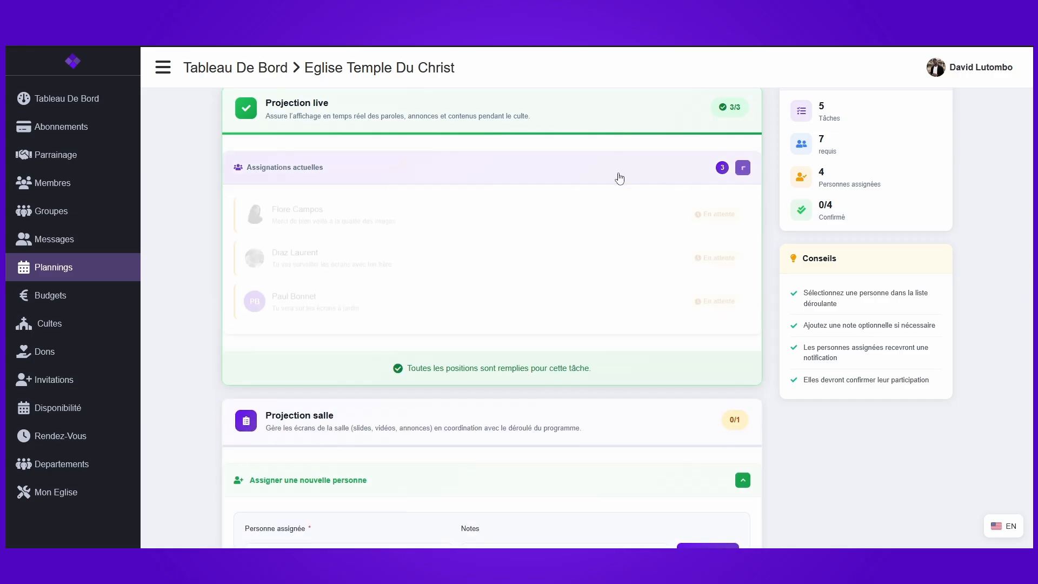
click(572, 172)
scroll(587, 330, down, 1)
scroll(587, 331, down, 2)
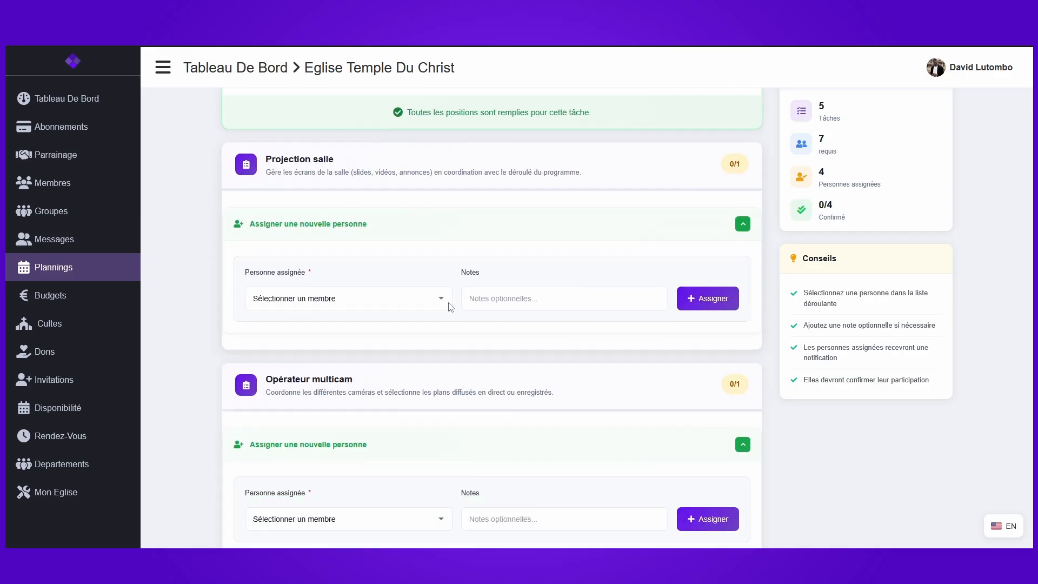
- Assign a member to the Projection salle task with the note "attention aux images"
click(362, 236)
click(303, 232)
click(323, 301)
scroll(323, 230, down, 1)
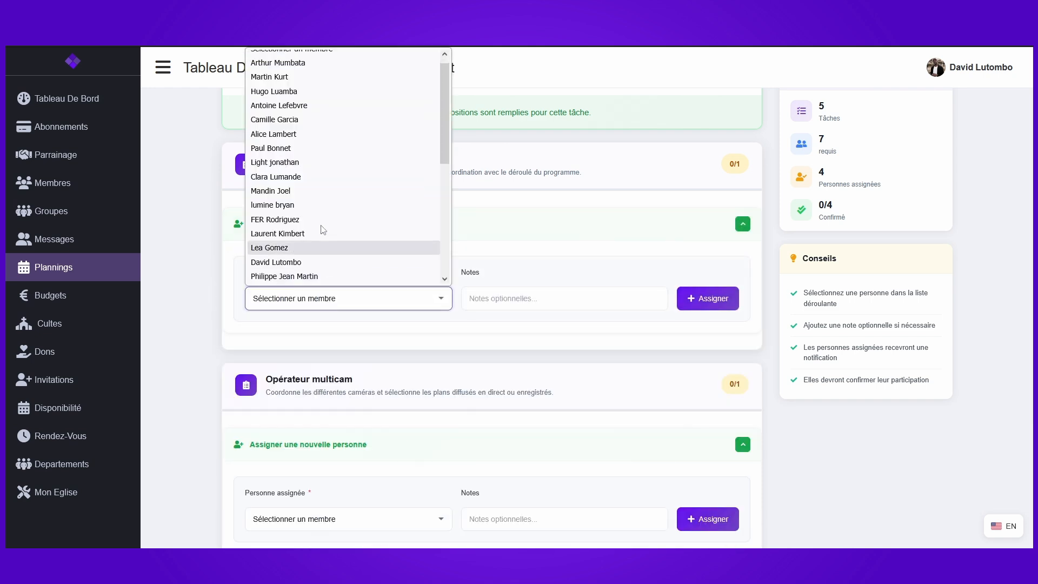
click(320, 133)
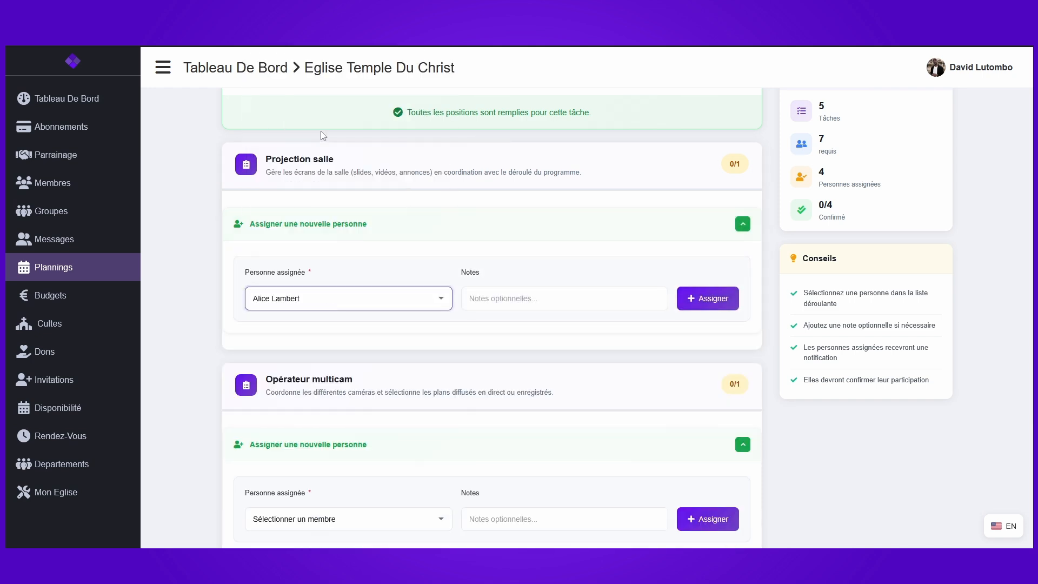
click(564, 299)
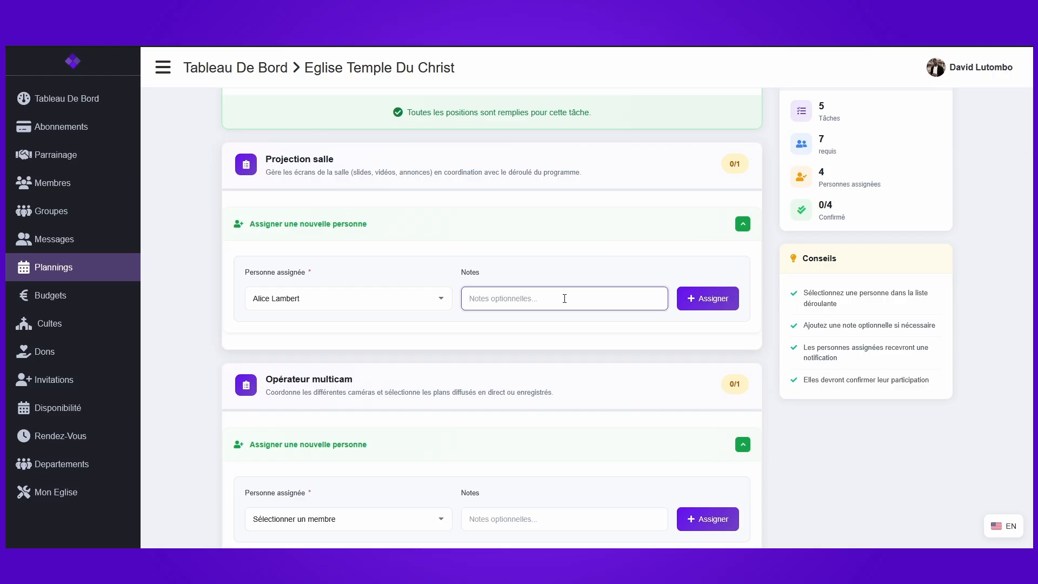
text(attention aux images)
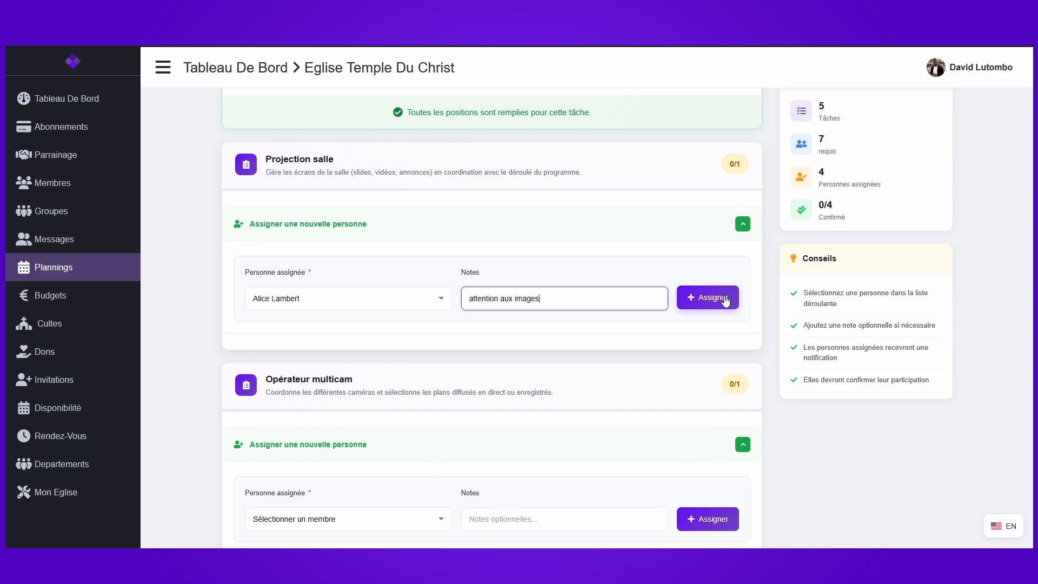
click(724, 300)
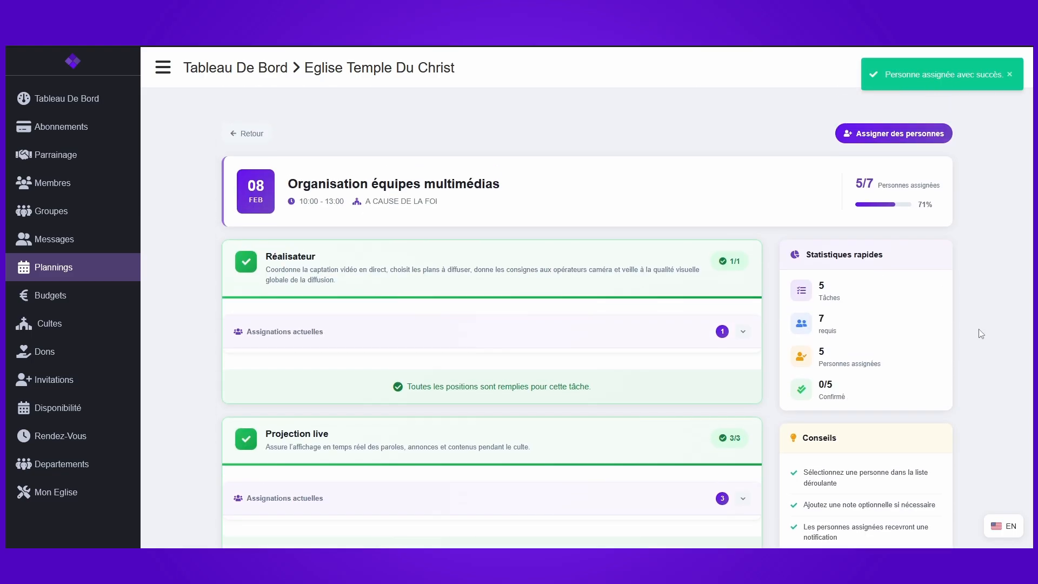
- Check the current assignments of the Réalisateur, Projection live and Projection salle tasks, collapsing each one after viewing it
scroll(442, 231, down, 2)
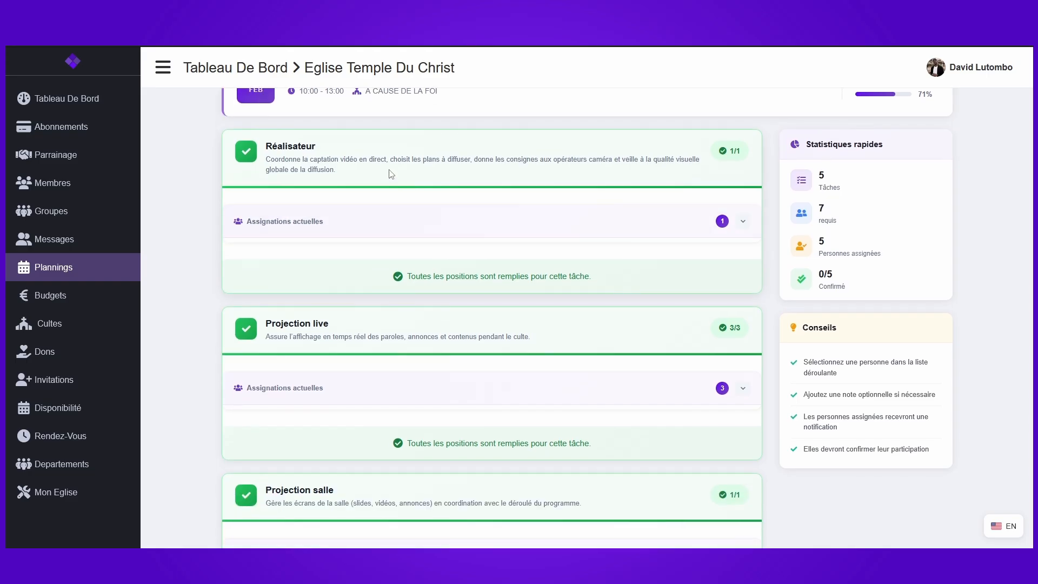
click(410, 222)
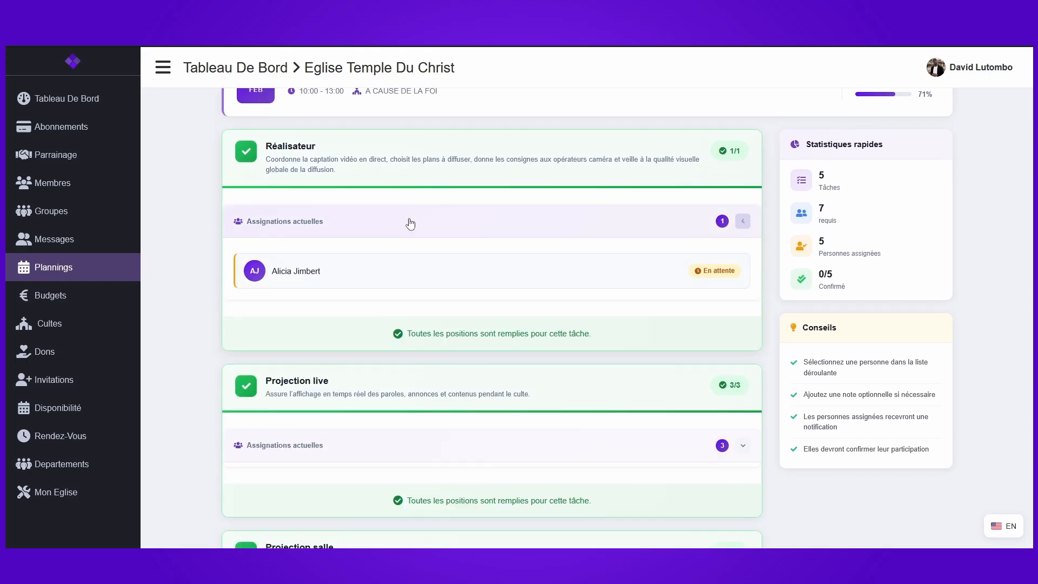
click(408, 216)
scroll(422, 240, down, 1)
click(418, 333)
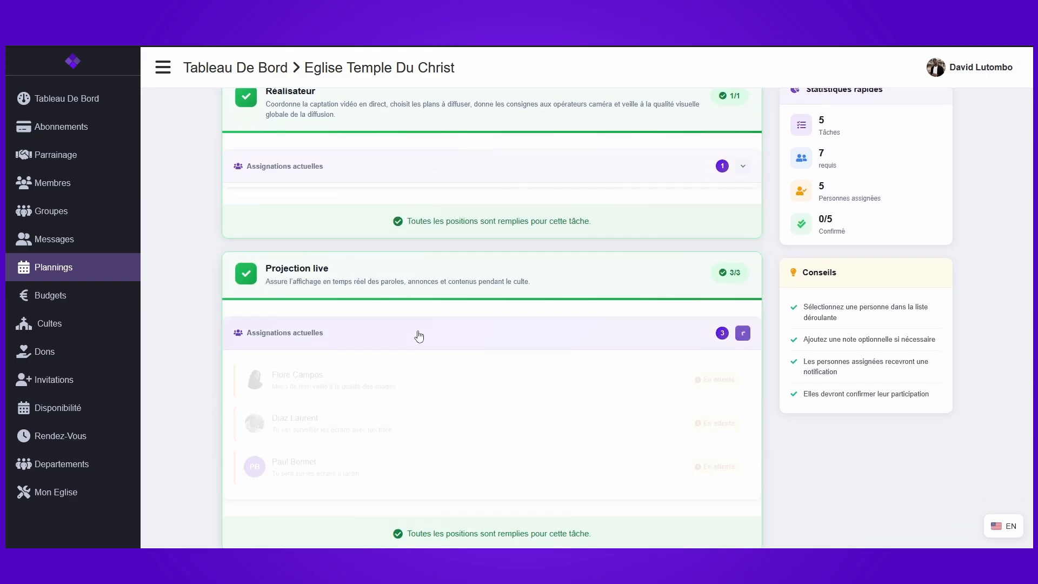
scroll(419, 210, down, 4)
click(400, 124)
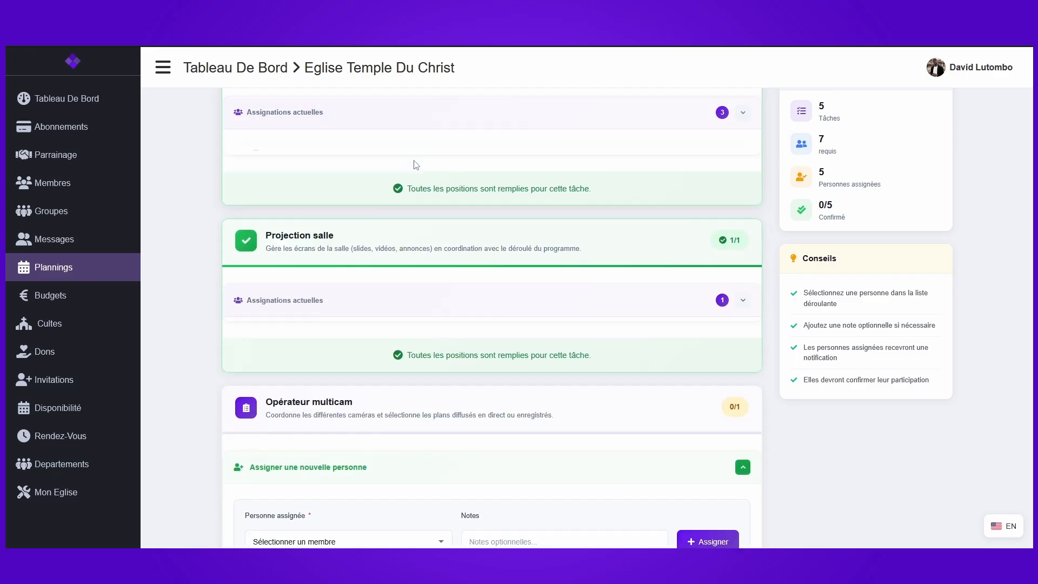
scroll(415, 178, down, 2)
click(411, 172)
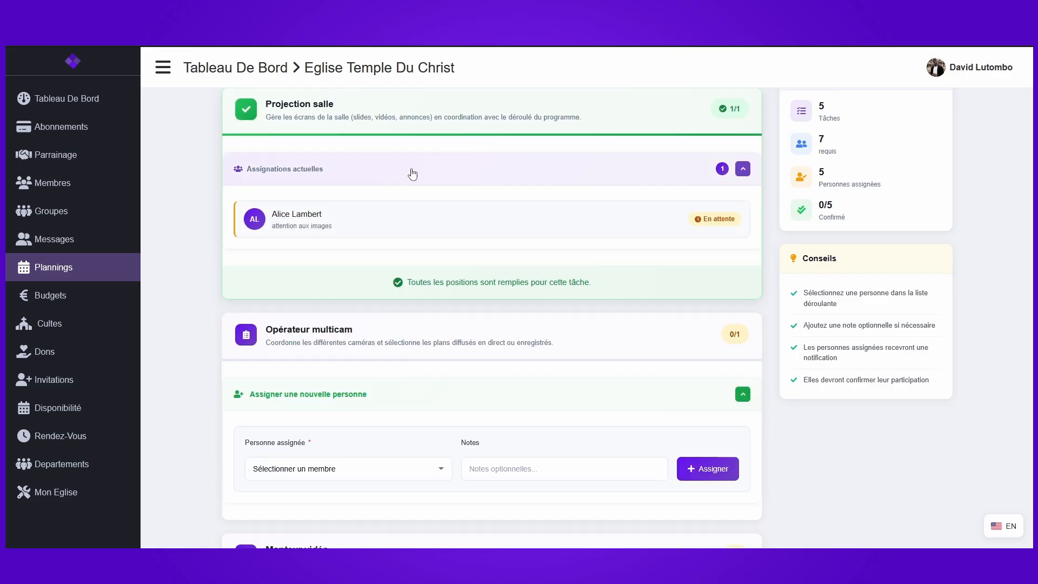
click(412, 173)
- Collapse the new-person assignment forms of the Opérateur multicam and Monteur vidéo tasks
scroll(357, 325, down, 2)
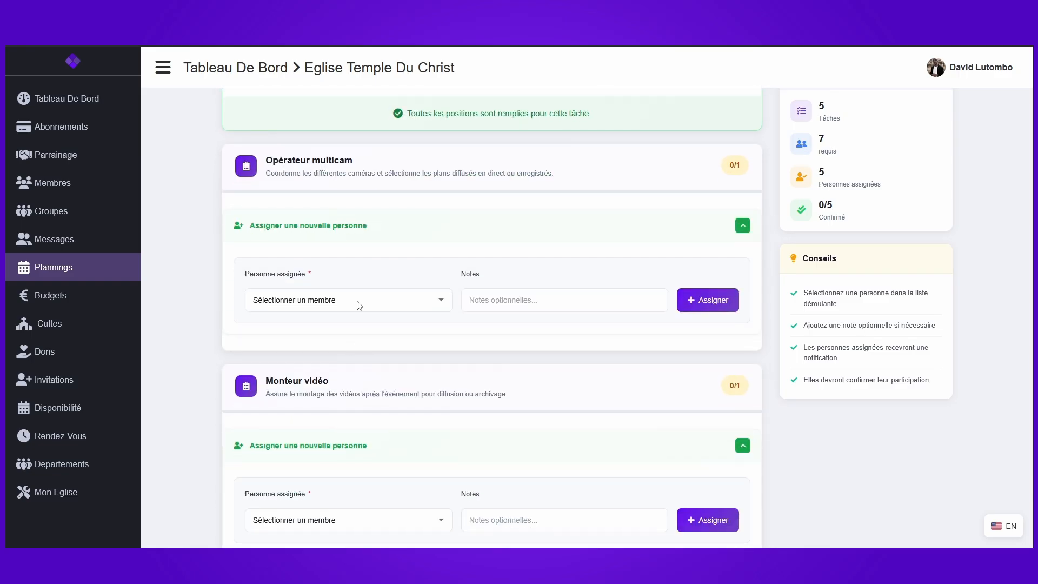
click(361, 238)
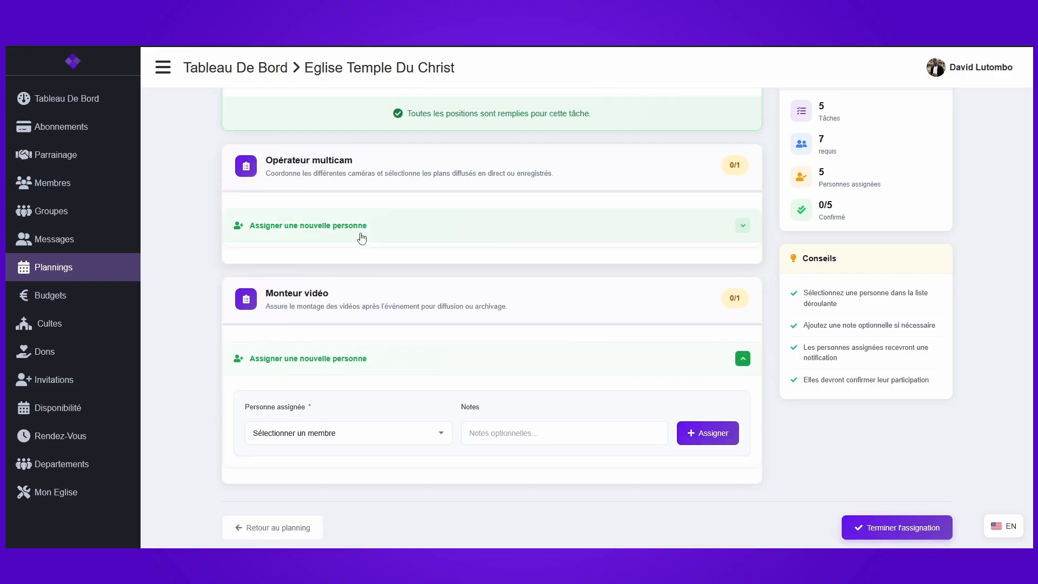
click(360, 357)
scroll(378, 327, up, 4)
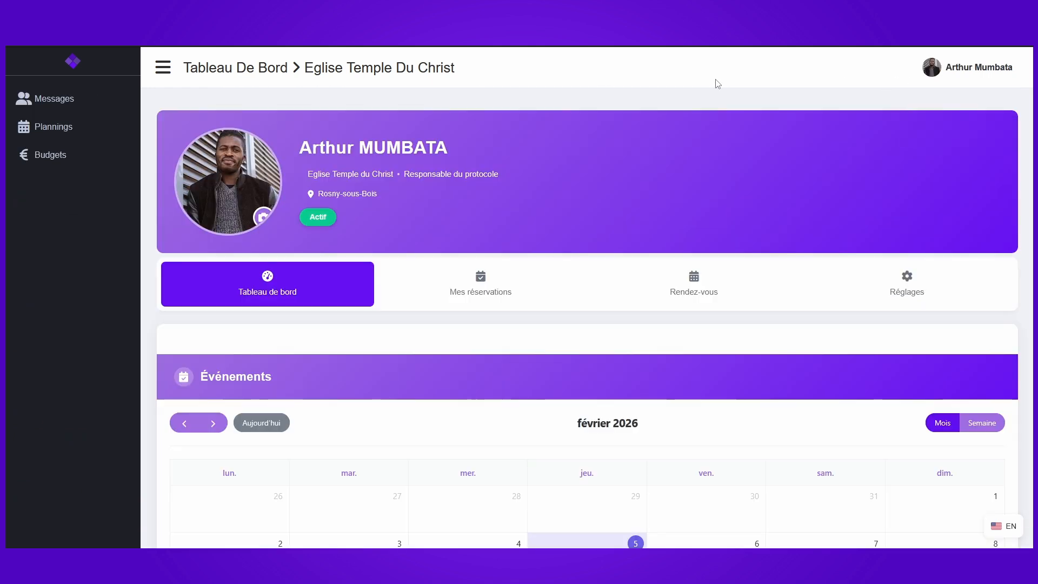
- From the member's own account, go to the plannings list and open "Organisation équipes multimédias"
scroll(530, 192, down, 6)
scroll(482, 211, up, 6)
click(56, 130)
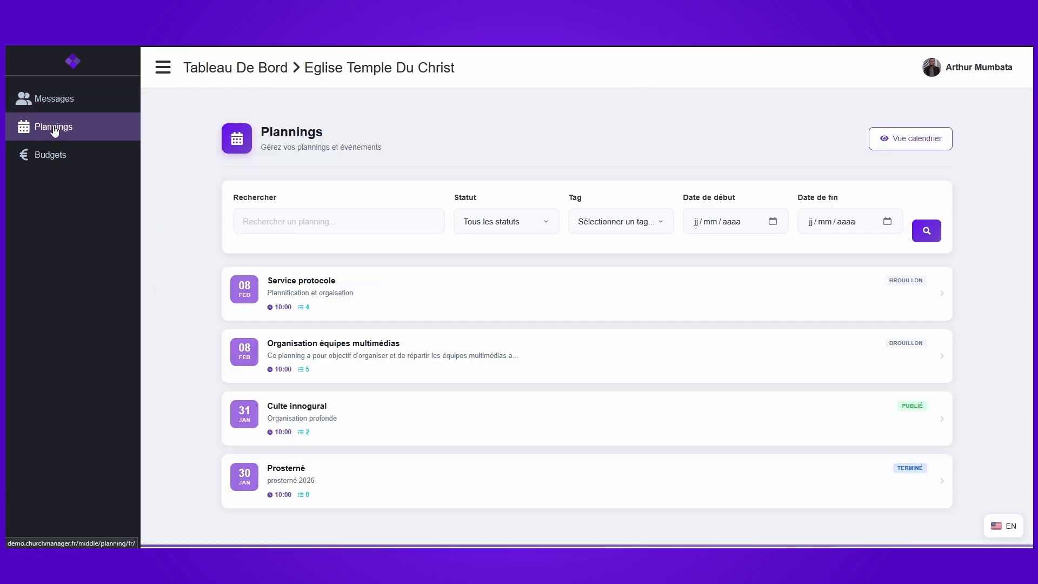
scroll(419, 278, down, 1)
click(331, 310)
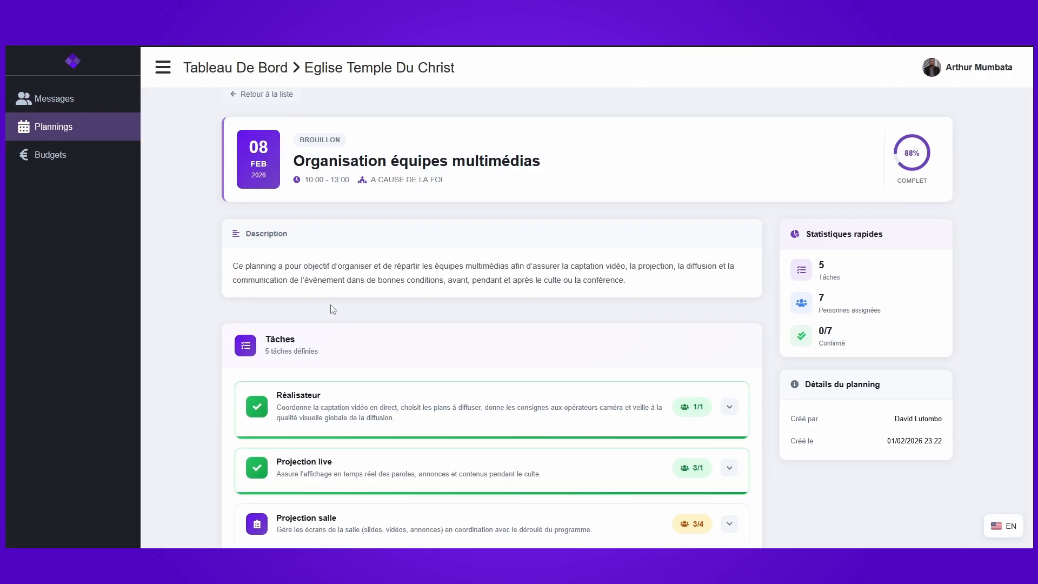
- Expand the Projection live and Projection salle tasks and confirm the member's own participation in Projection salle
scroll(411, 303, down, 4)
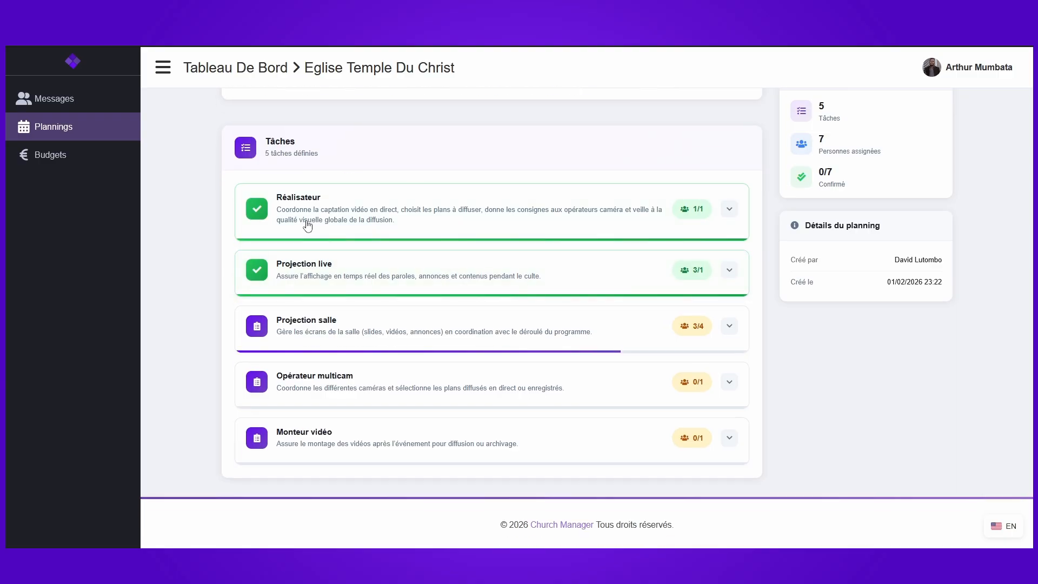
click(435, 270)
scroll(375, 349, down, 2)
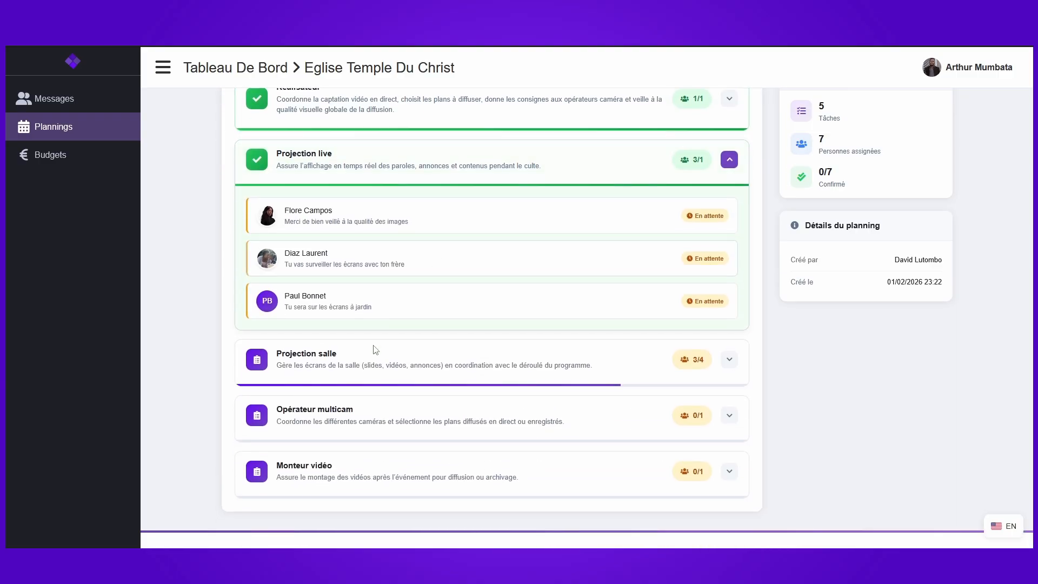
click(347, 361)
scroll(350, 363, down, 2)
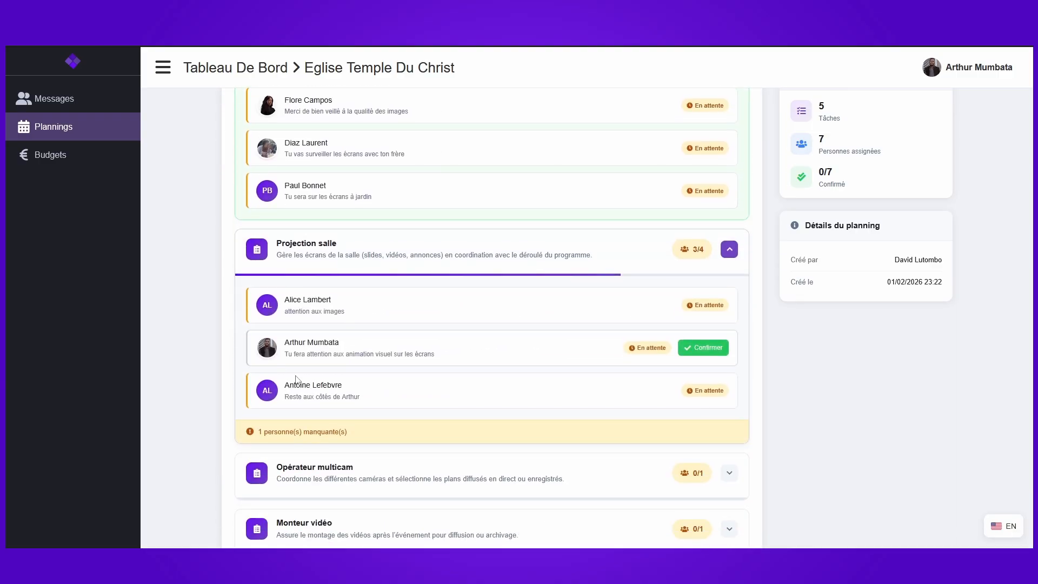
scroll(379, 348, down, 2)
scroll(640, 332, up, 1)
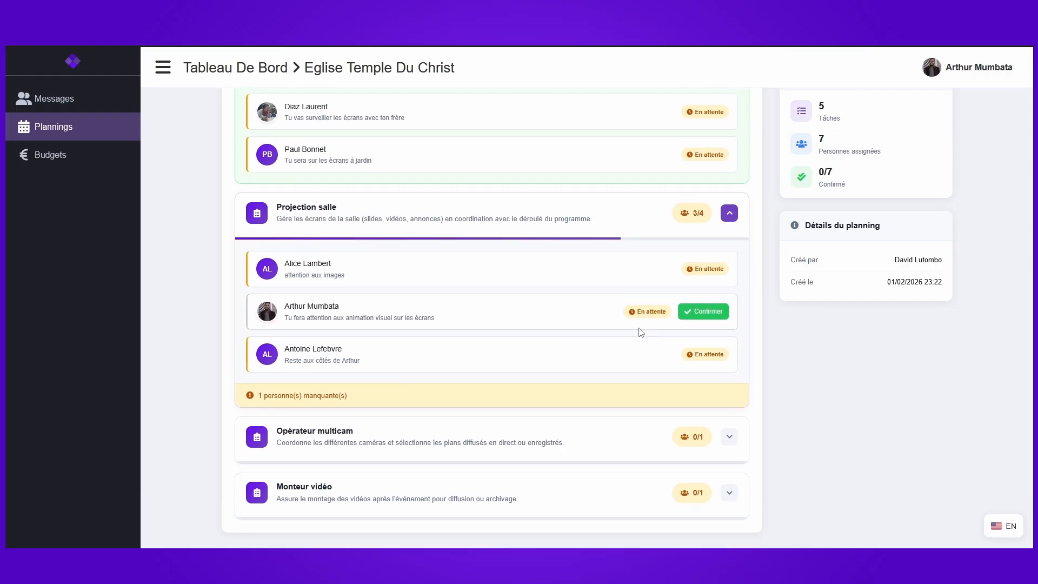
click(703, 312)
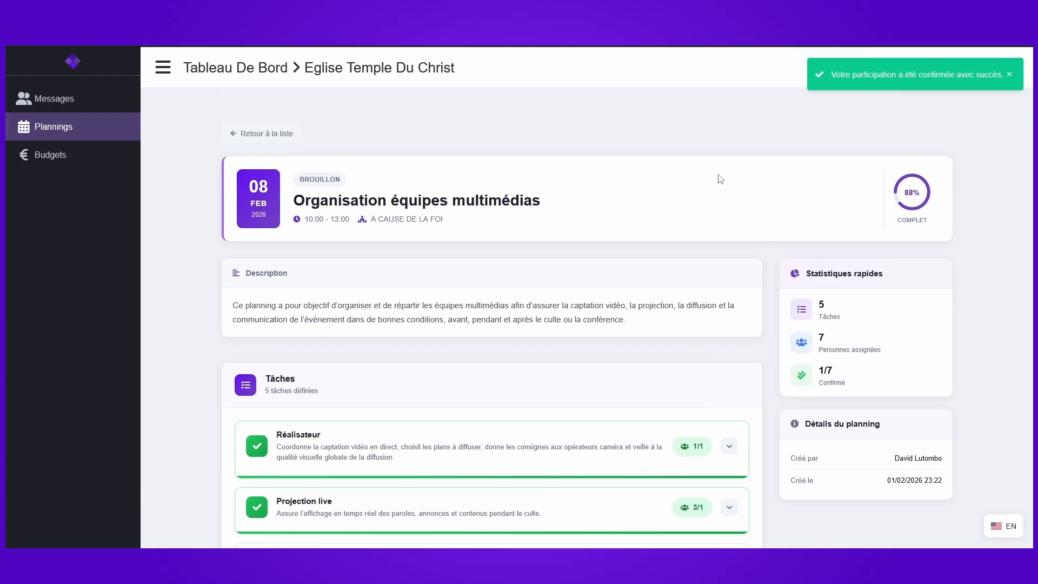
- Return to the plannings list and reopen "Organisation équipes multimédias"
scroll(395, 319, down, 4)
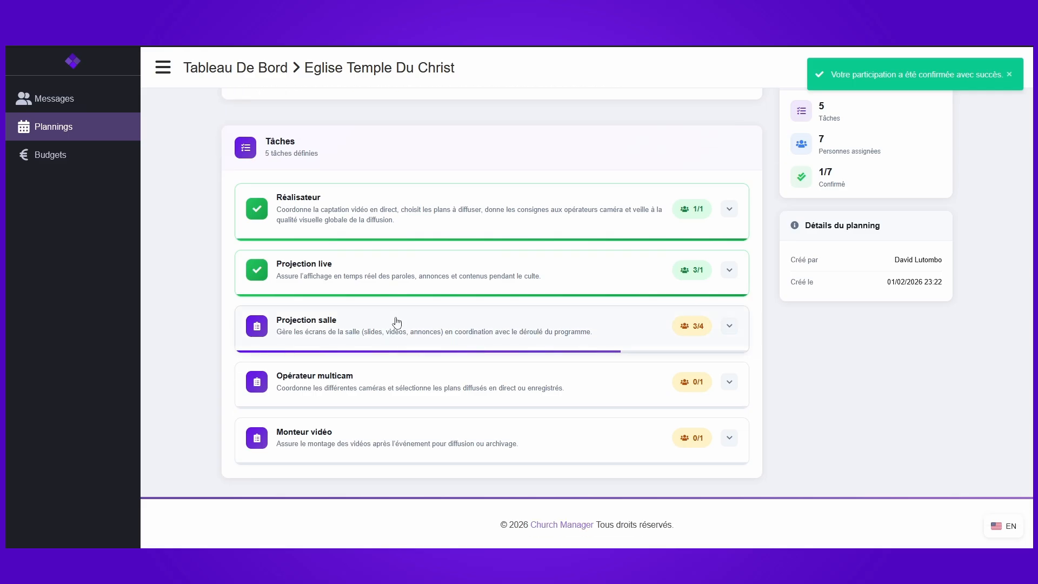
scroll(377, 287, up, 1)
scroll(377, 286, up, 4)
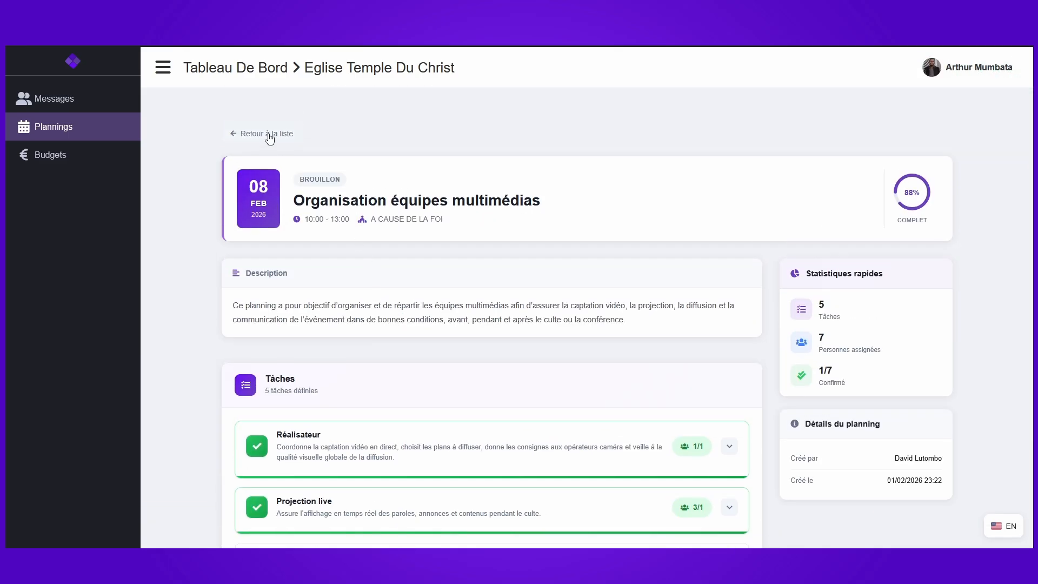
click(269, 134)
click(324, 375)
- Expand and collapse the planning's tasks one by one, including Réalisateur and Projection salle, to view their assignments
scroll(397, 285, down, 5)
click(378, 330)
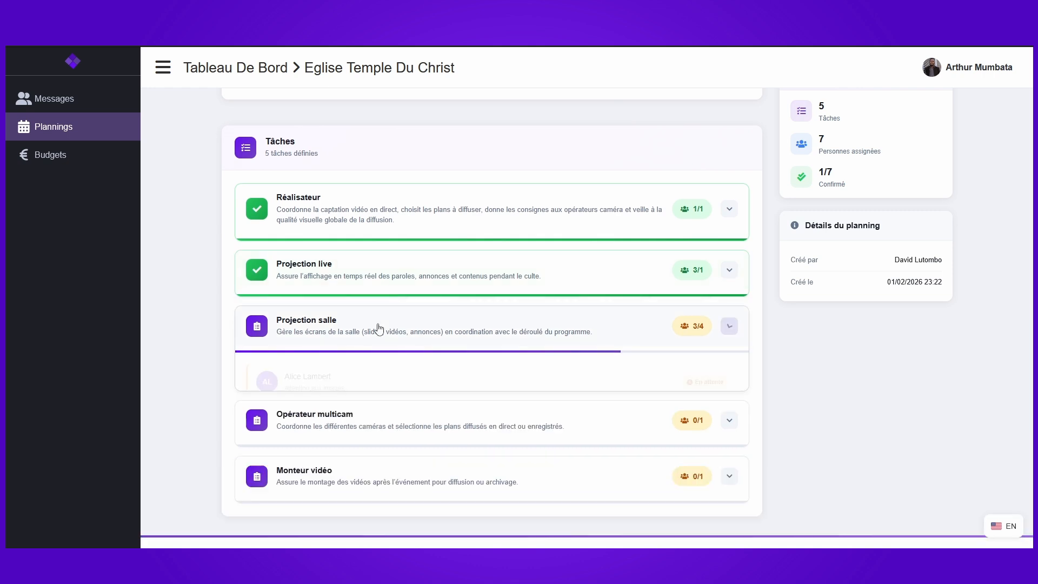
click(378, 329)
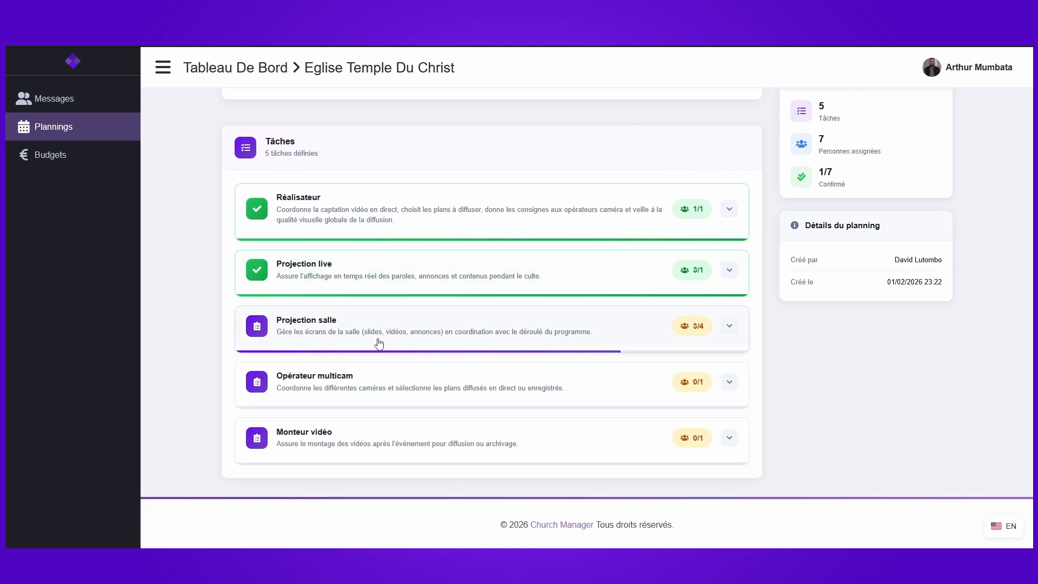
click(378, 370)
scroll(378, 372, down, 2)
click(379, 322)
click(370, 267)
click(368, 264)
click(371, 222)
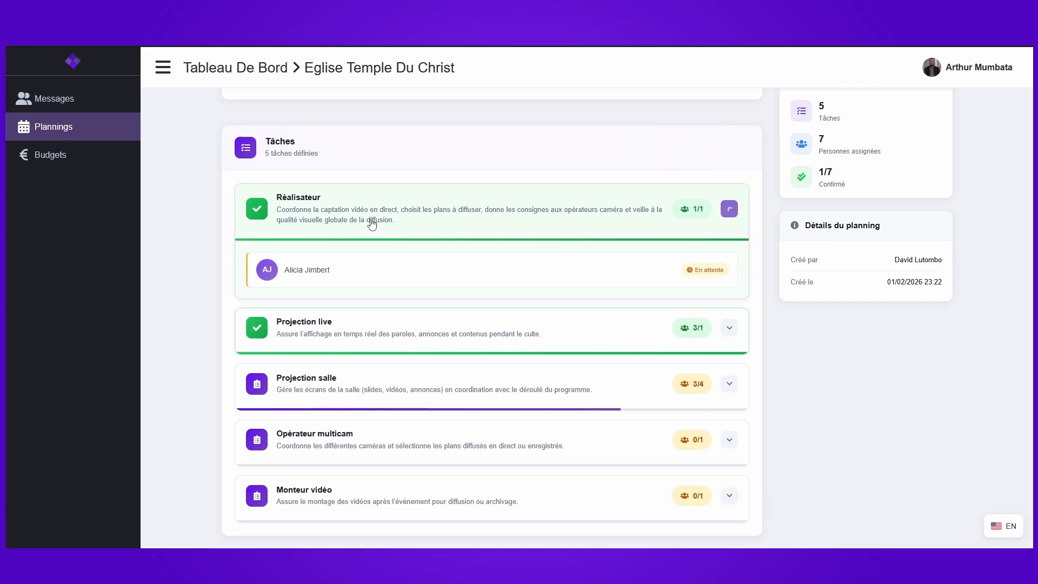
click(371, 222)
click(333, 285)
click(333, 285)
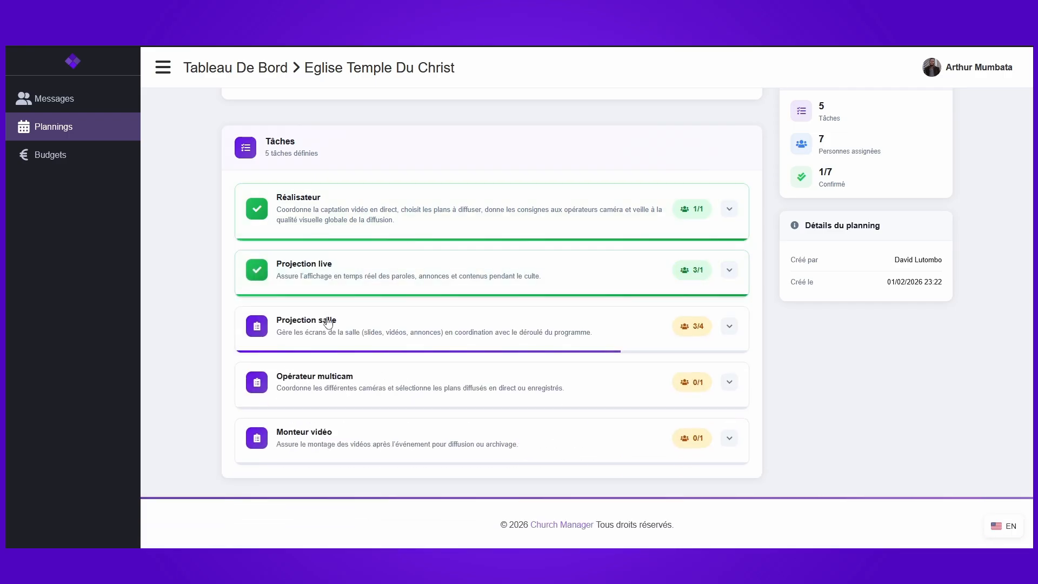
- Expand the Projection salle task and check the confirmation status of its assigned members
click(325, 339)
scroll(384, 345, down, 3)
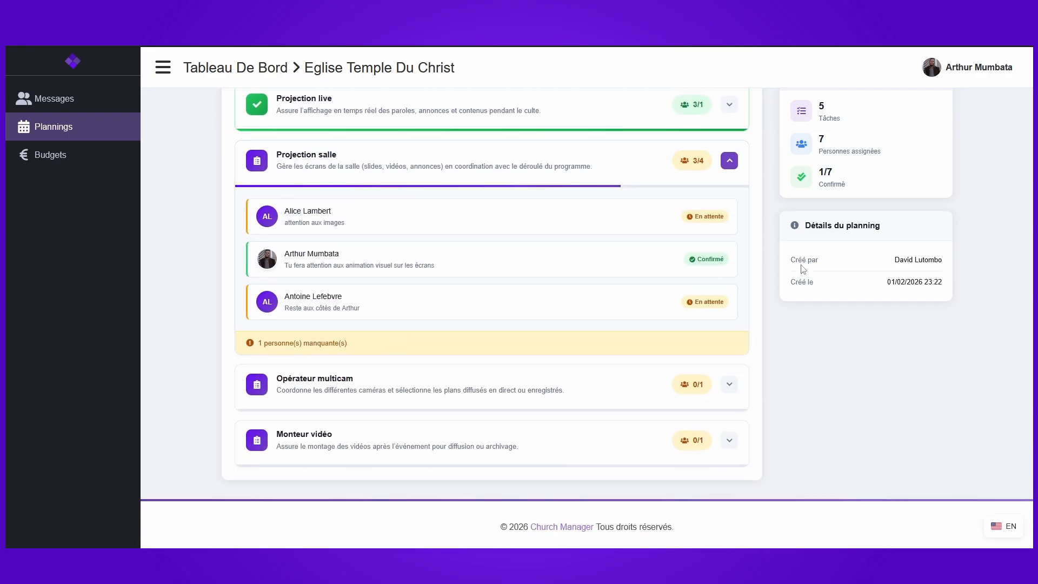
scroll(625, 265, up, 5)
scroll(623, 269, up, 3)
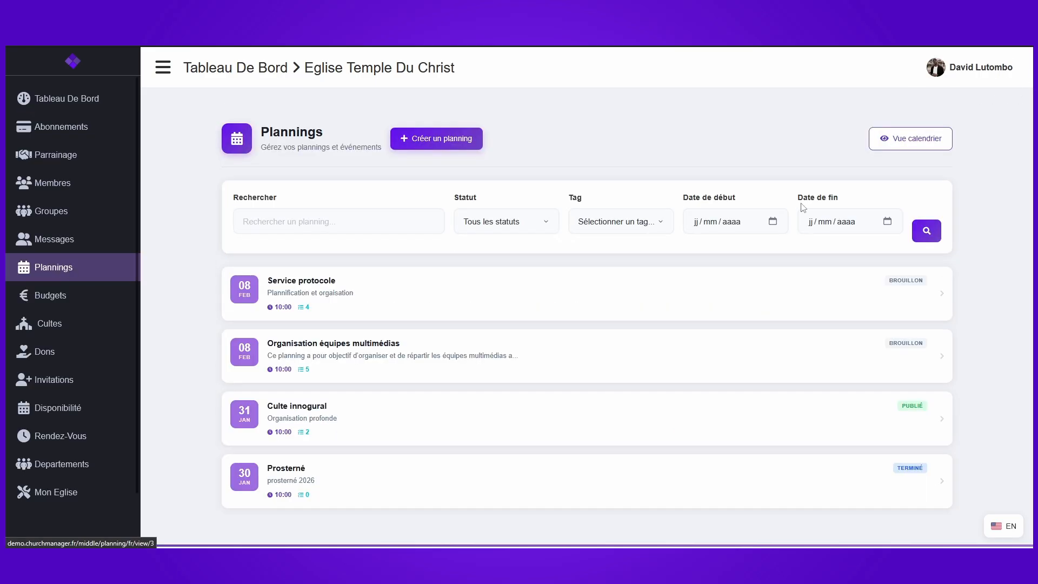
- Switch the administrator's plannings list to the calendar view and look over the month's plannings
click(926, 142)
scroll(647, 336, down, 2)
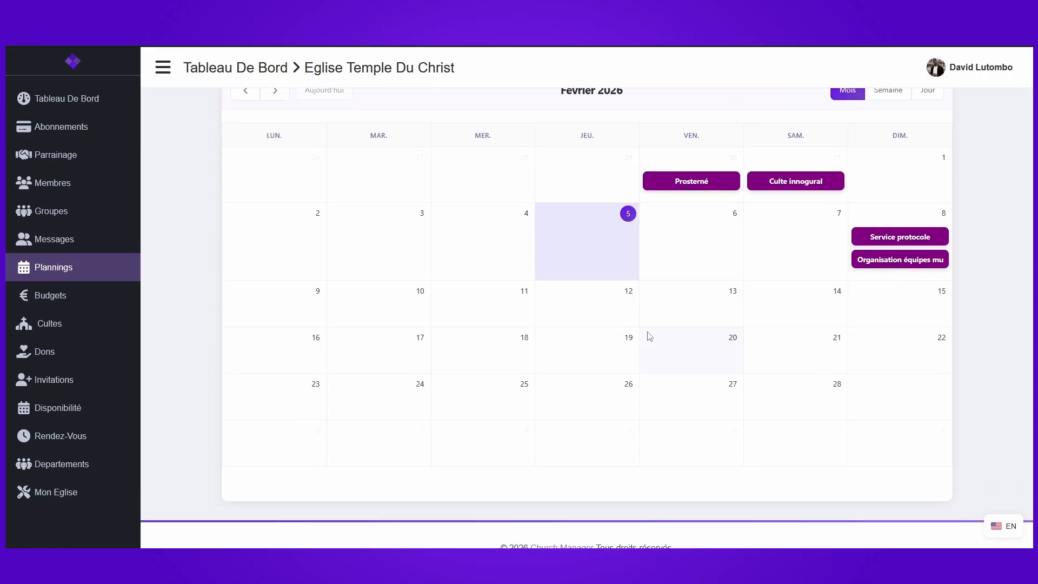
scroll(649, 336, down, 1)
scroll(651, 336, up, 1)
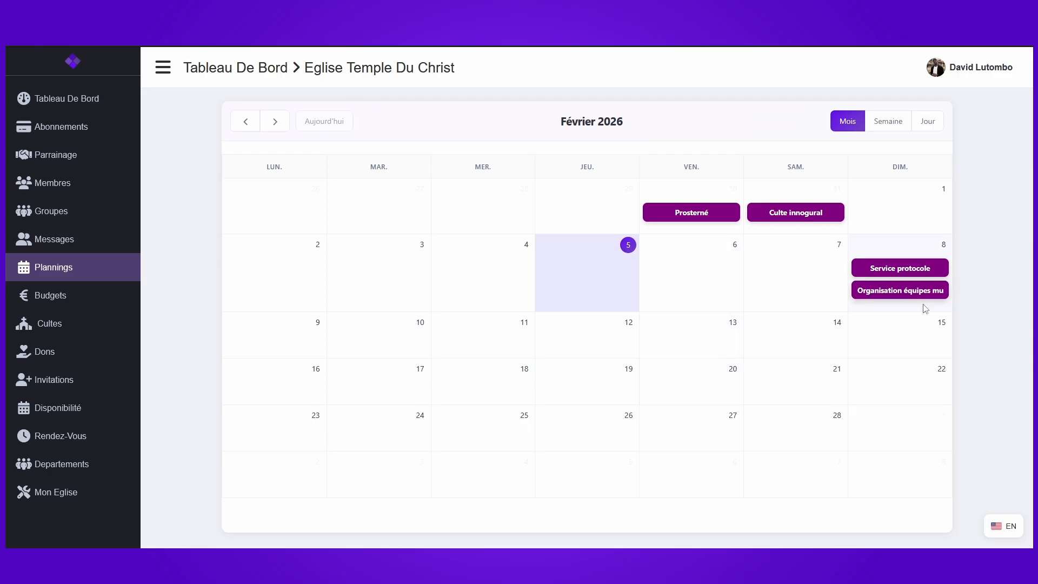
- Show the planning calendar by week, look through its hours, and switch it to the day view
click(888, 121)
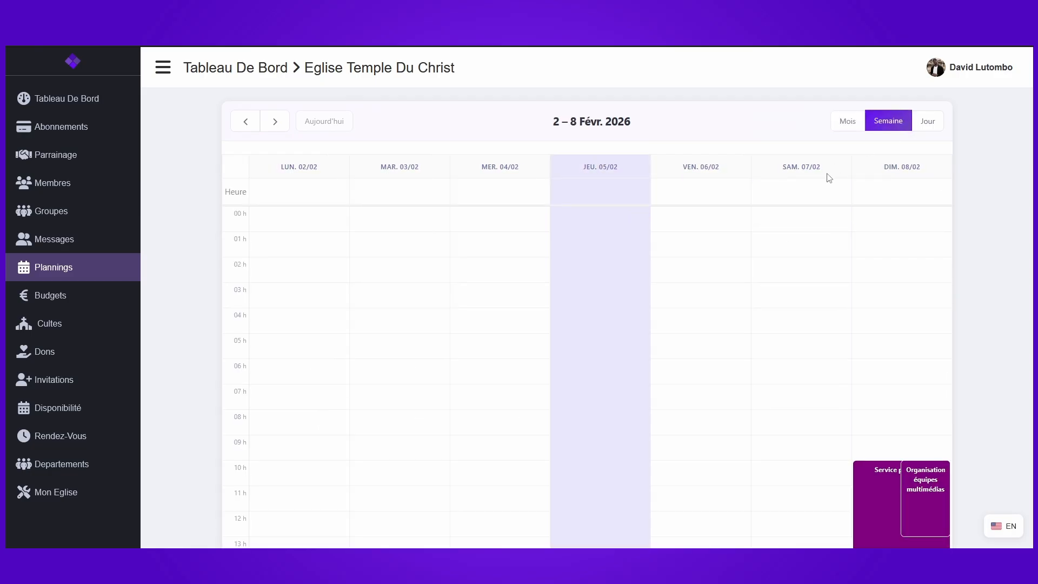
scroll(816, 216, down, 3)
scroll(822, 240, up, 3)
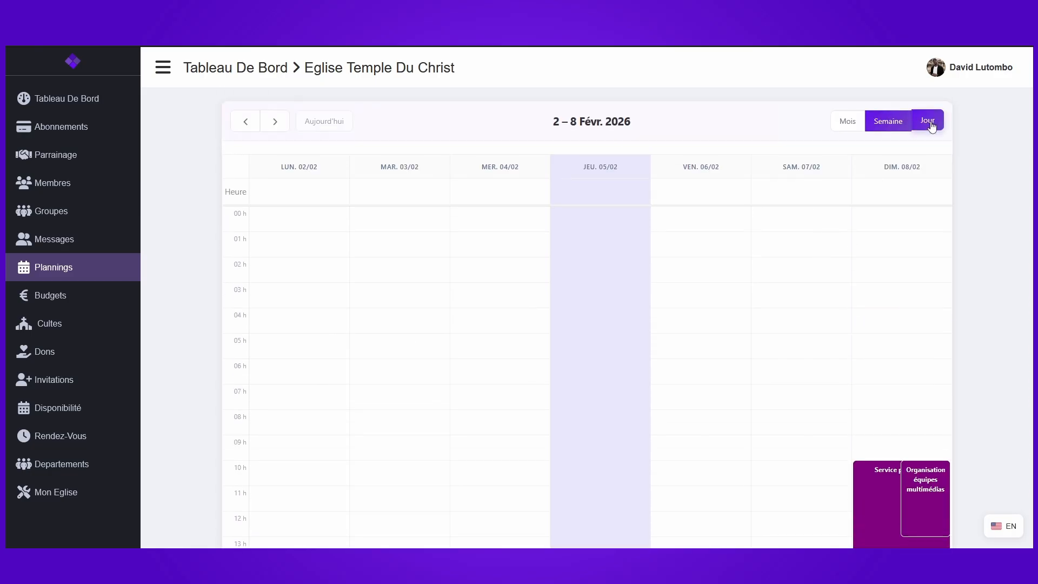
click(928, 121)
scroll(724, 260, down, 3)
scroll(717, 272, up, 5)
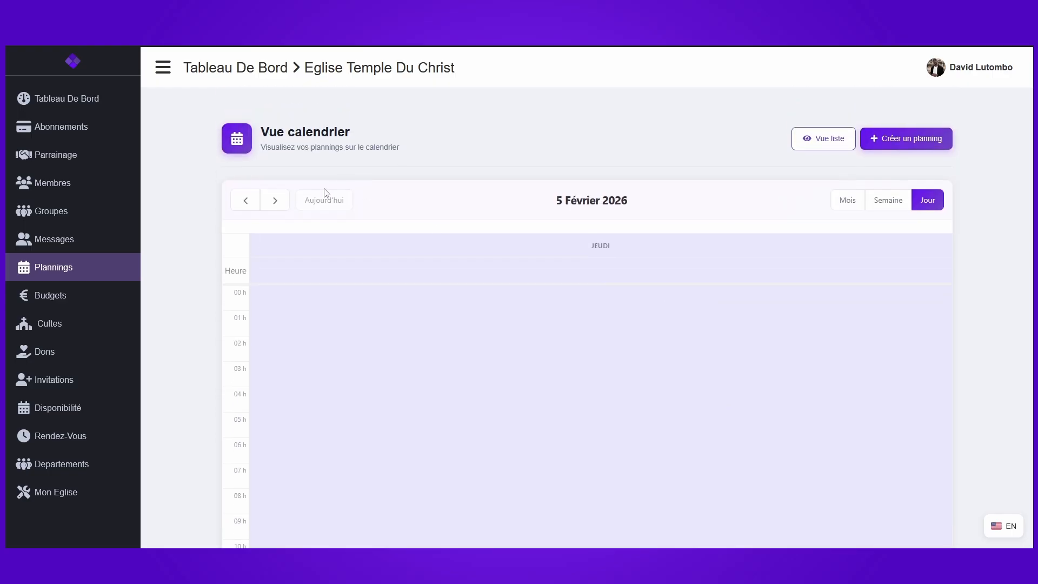
- Go to 8 February 2026 in the day calendar and look over the plannings scheduled that day
double_click(275, 199)
click(274, 199)
click(274, 199)
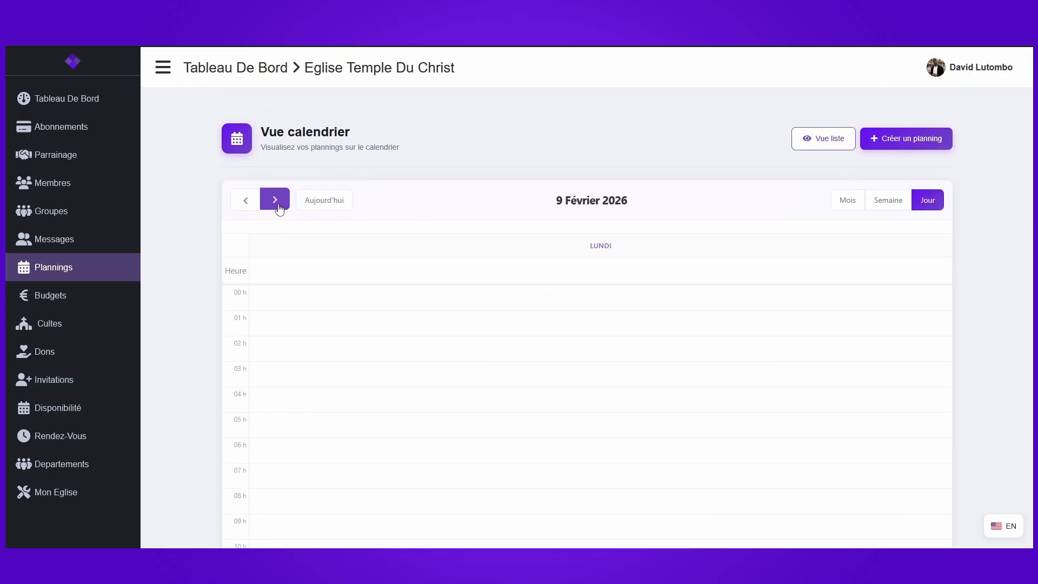
click(249, 202)
scroll(414, 267, down, 1)
scroll(447, 287, down, 4)
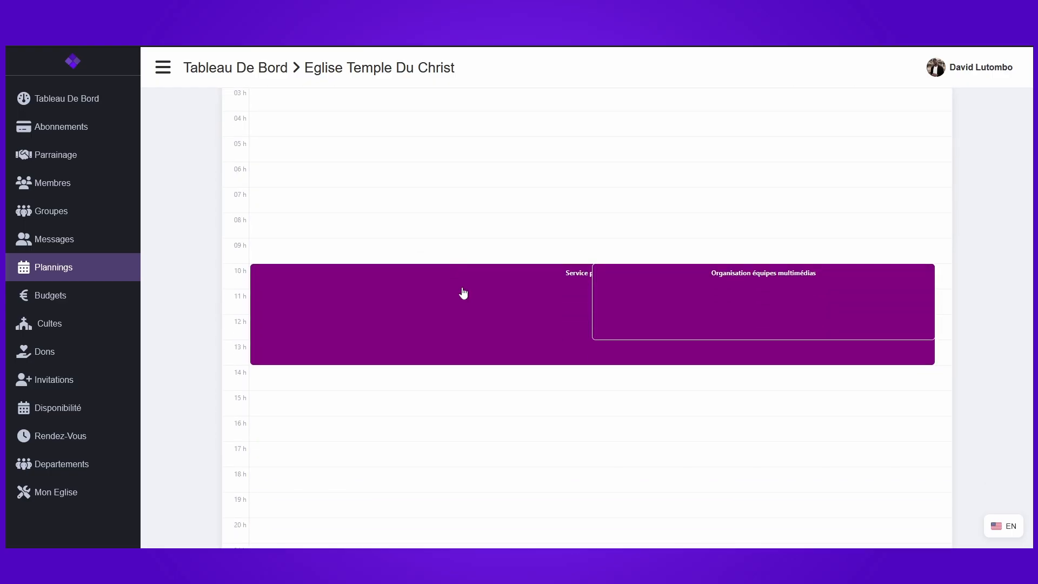
scroll(463, 292, up, 3)
scroll(481, 293, up, 3)
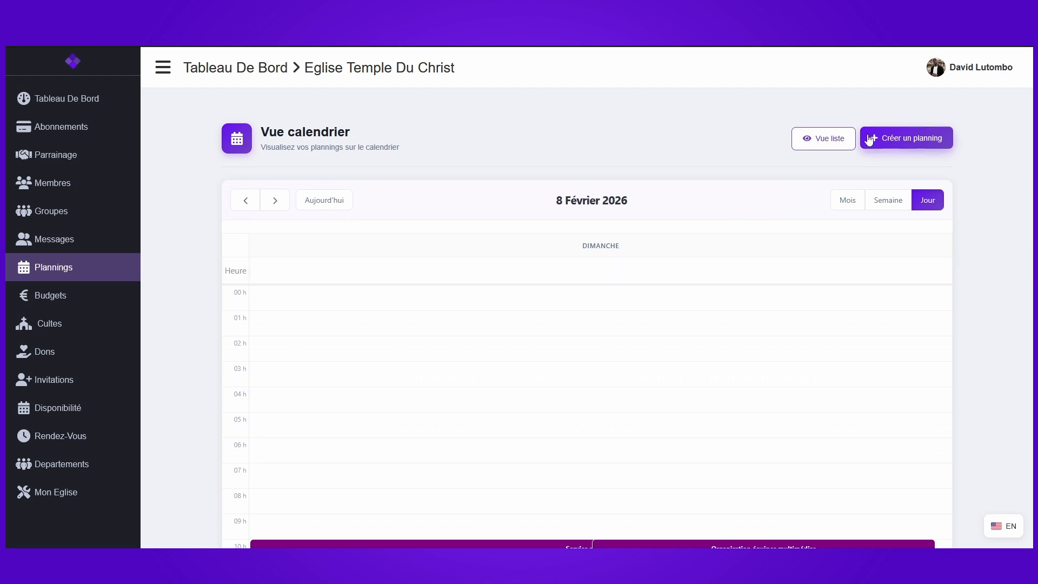
- Return to the plannings list, open the Organisation équipes multimédias planning and review its tasks
click(814, 138)
click(341, 354)
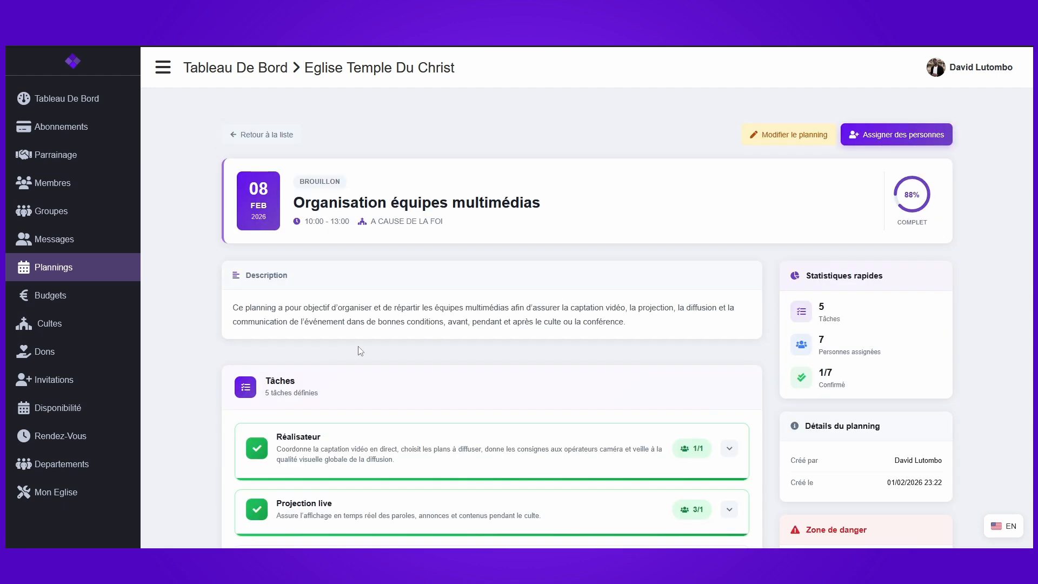
scroll(440, 347, down, 4)
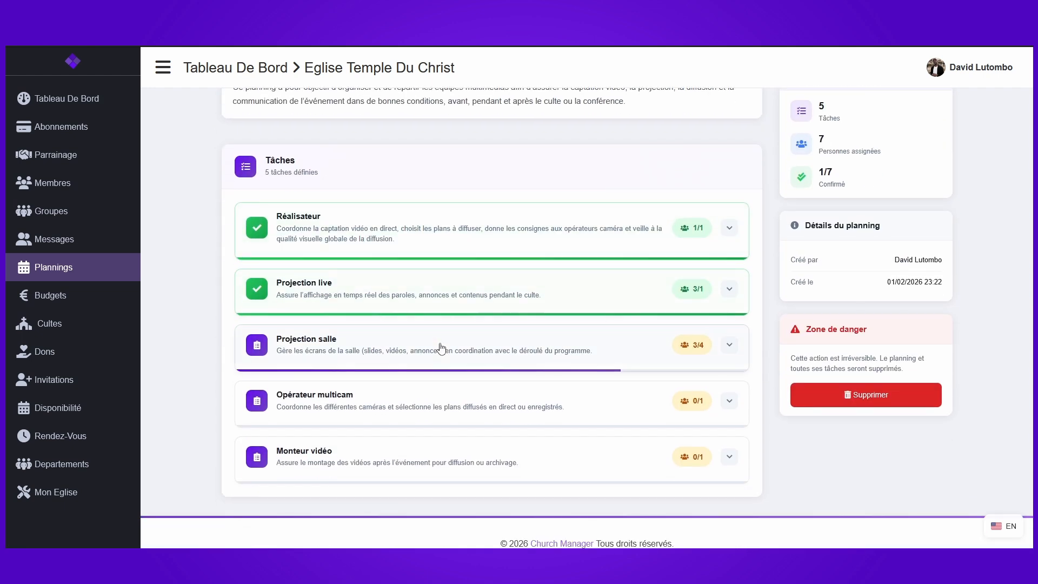
click(622, 246)
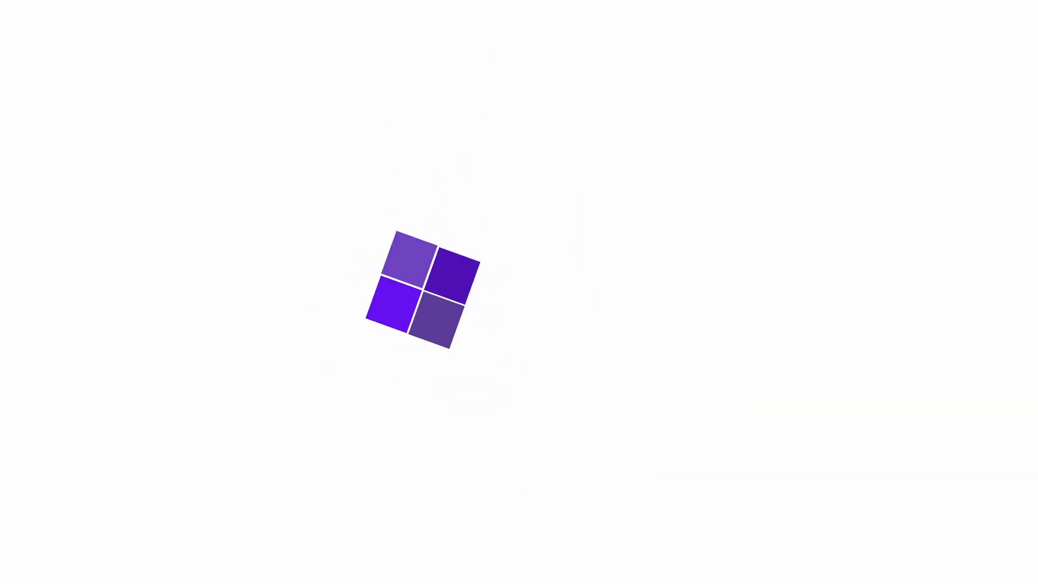